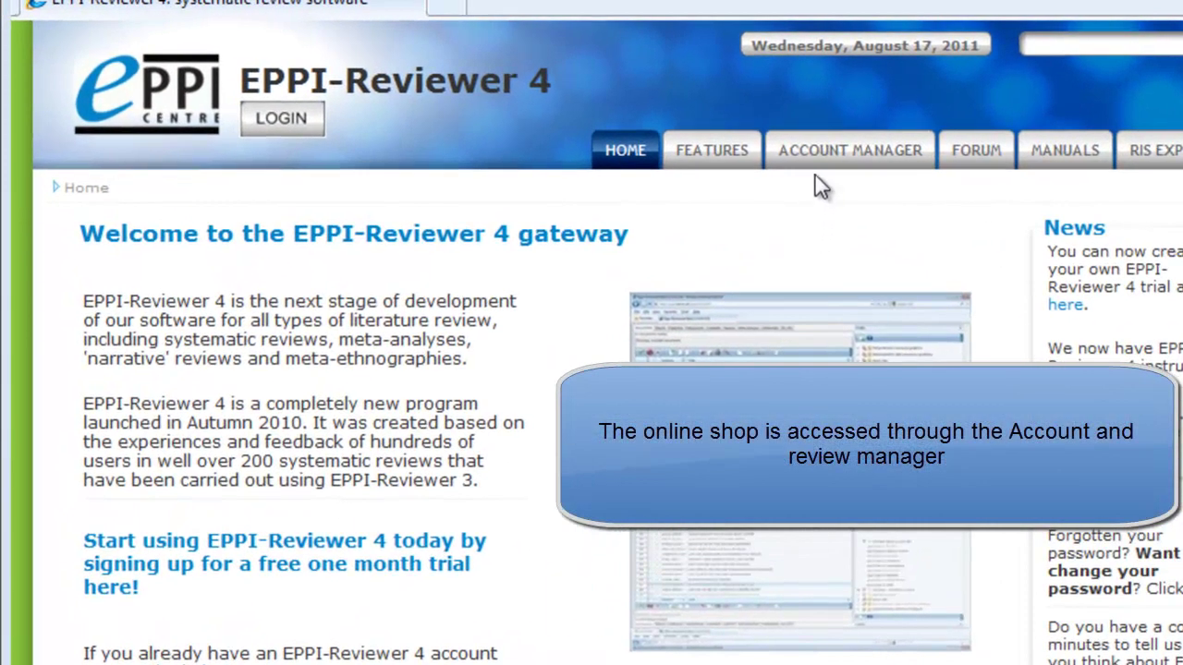
Log in to the Account Manager with the account's user name and password
click(823, 158)
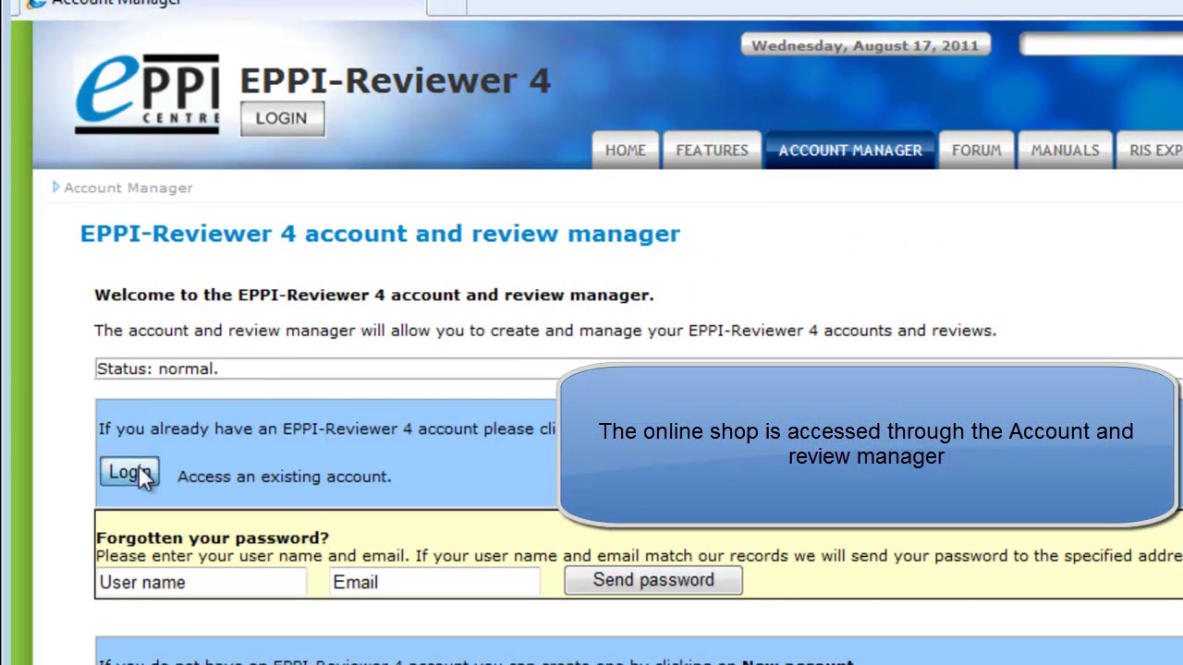
click(138, 467)
click(237, 349)
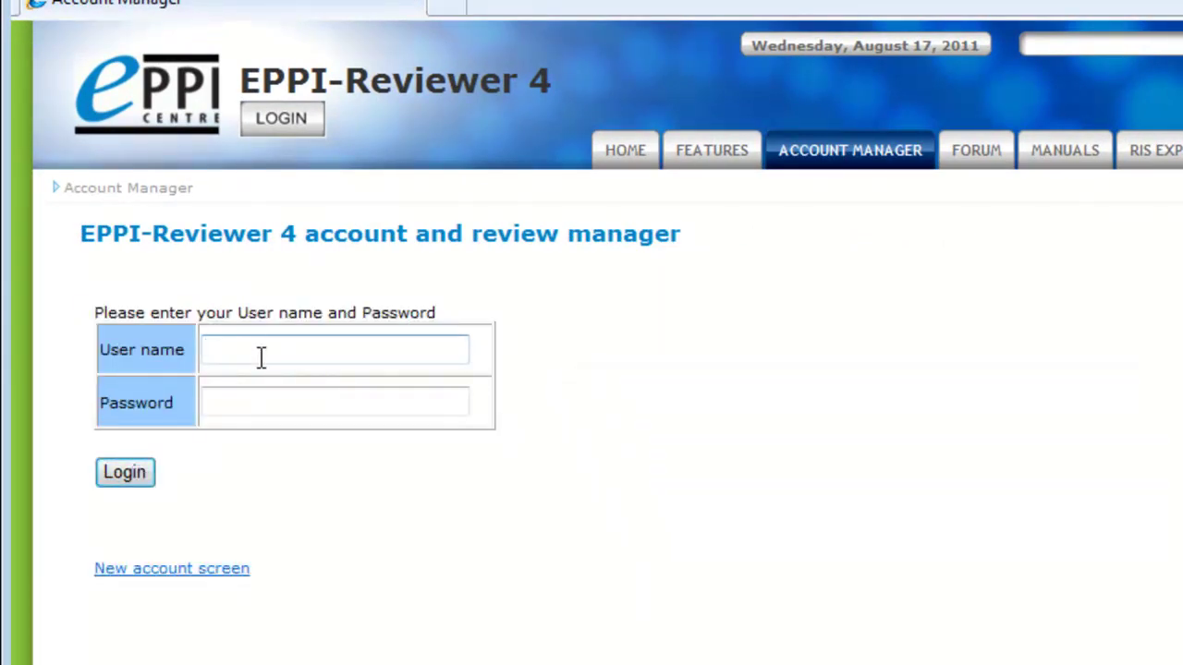
text(Ss0)
key(BackSpace)
text(98)
key(Tab)
text(********)
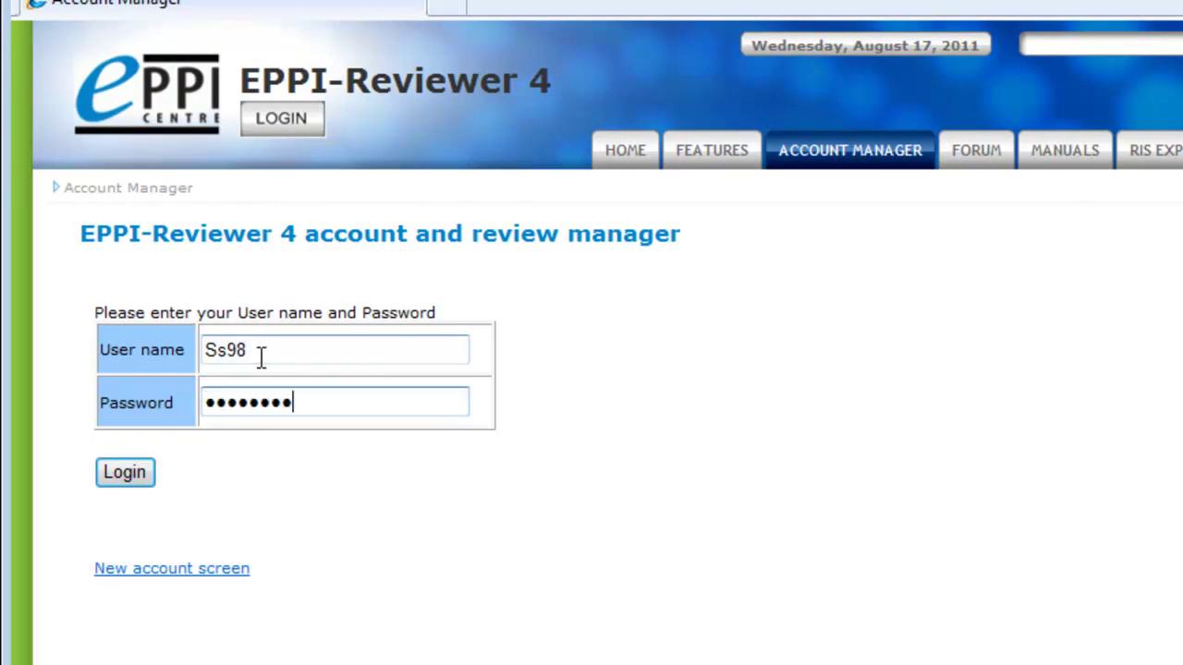
click(124, 472)
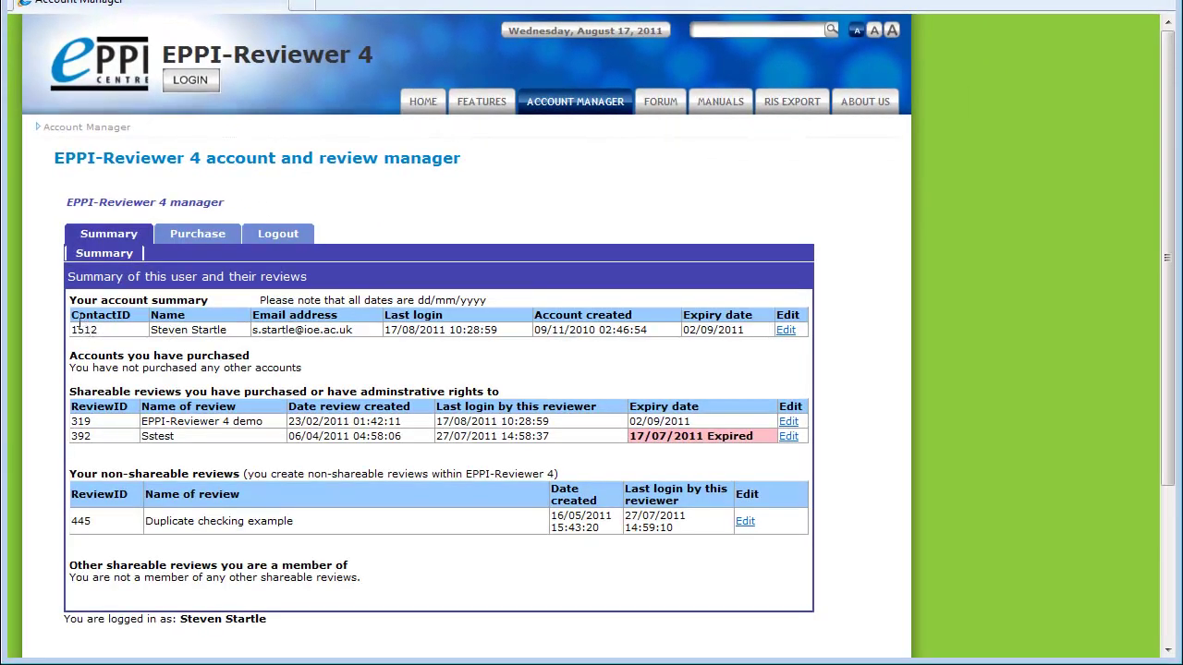
Go to the Purchase page and its billing contact details form
drag(1167, 200, 1164, 327)
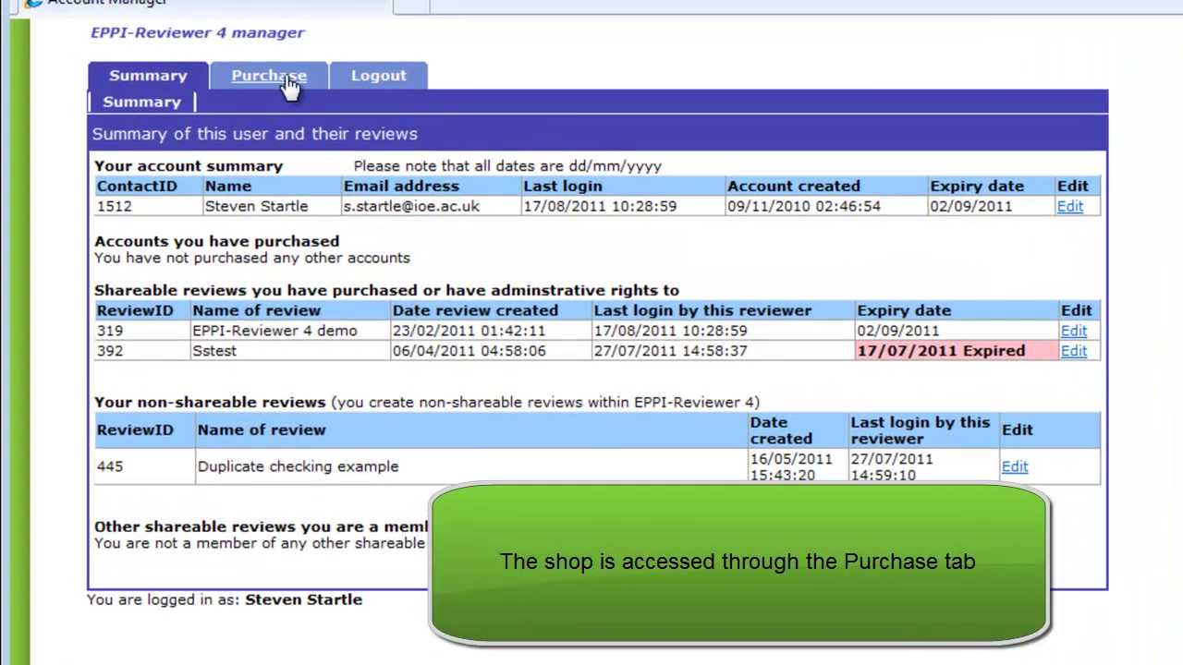
click(288, 81)
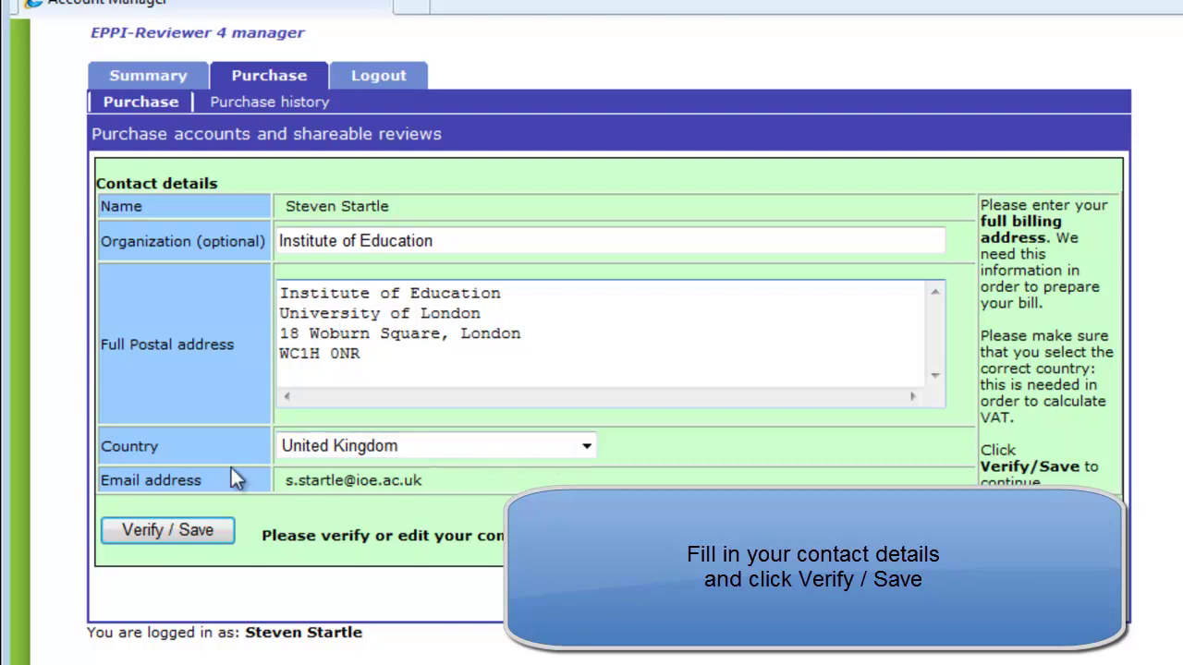
click(183, 533)
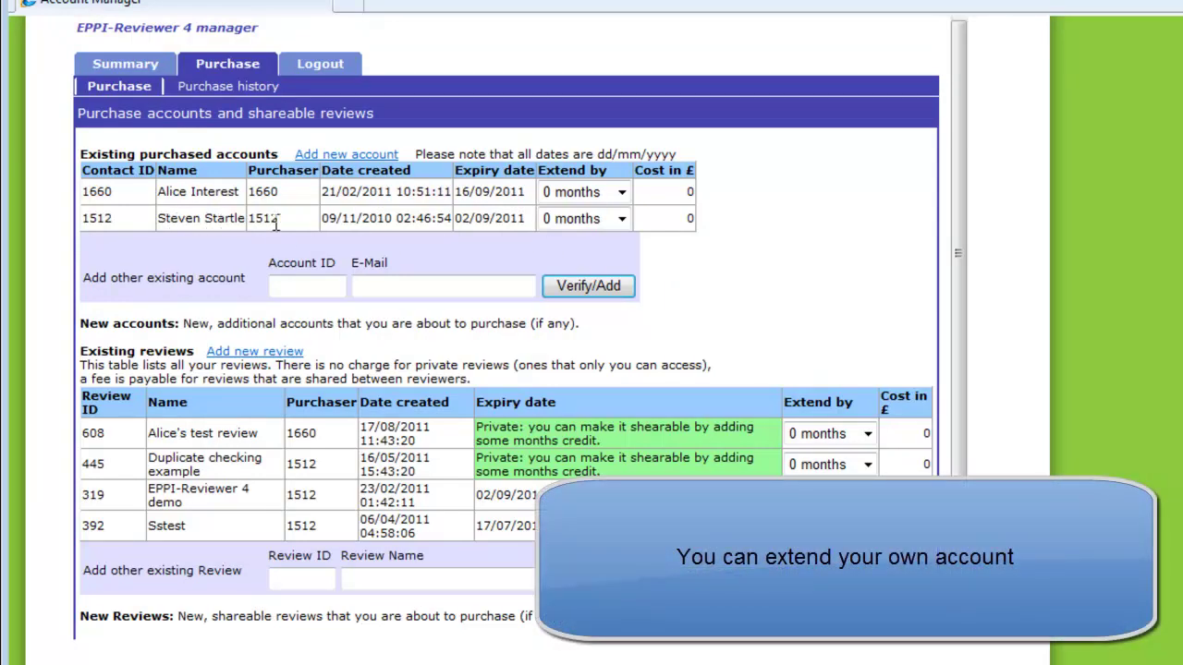
Set your own account's Extend by to 3 months, adding £30 in account fees
click(607, 222)
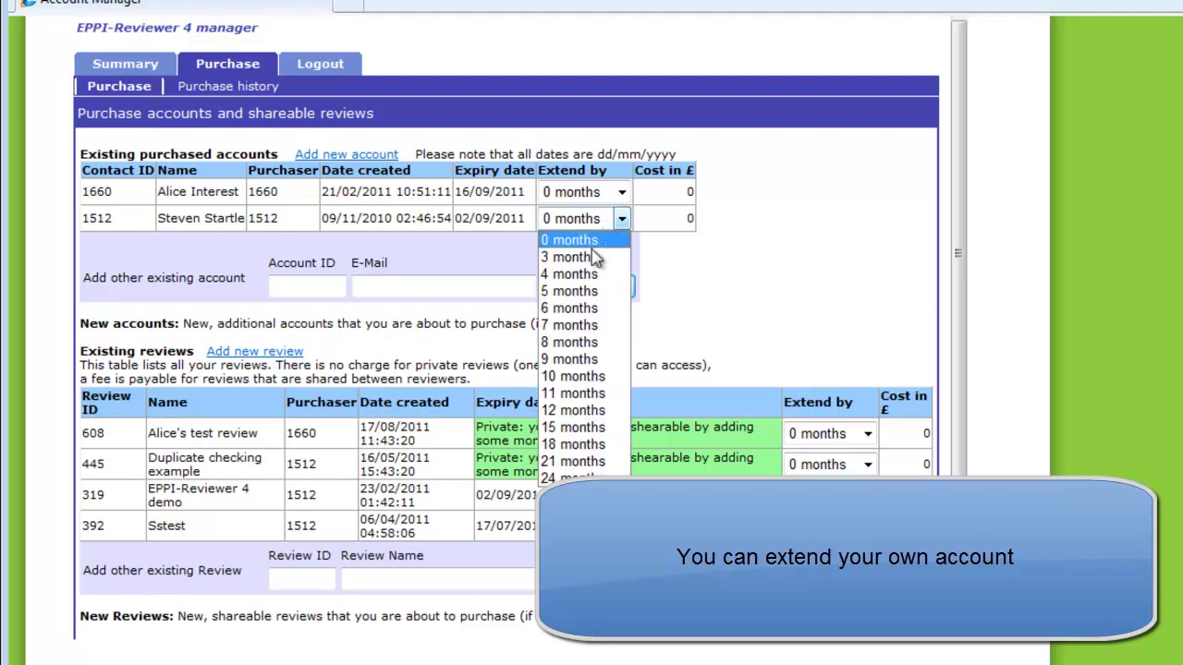
click(590, 264)
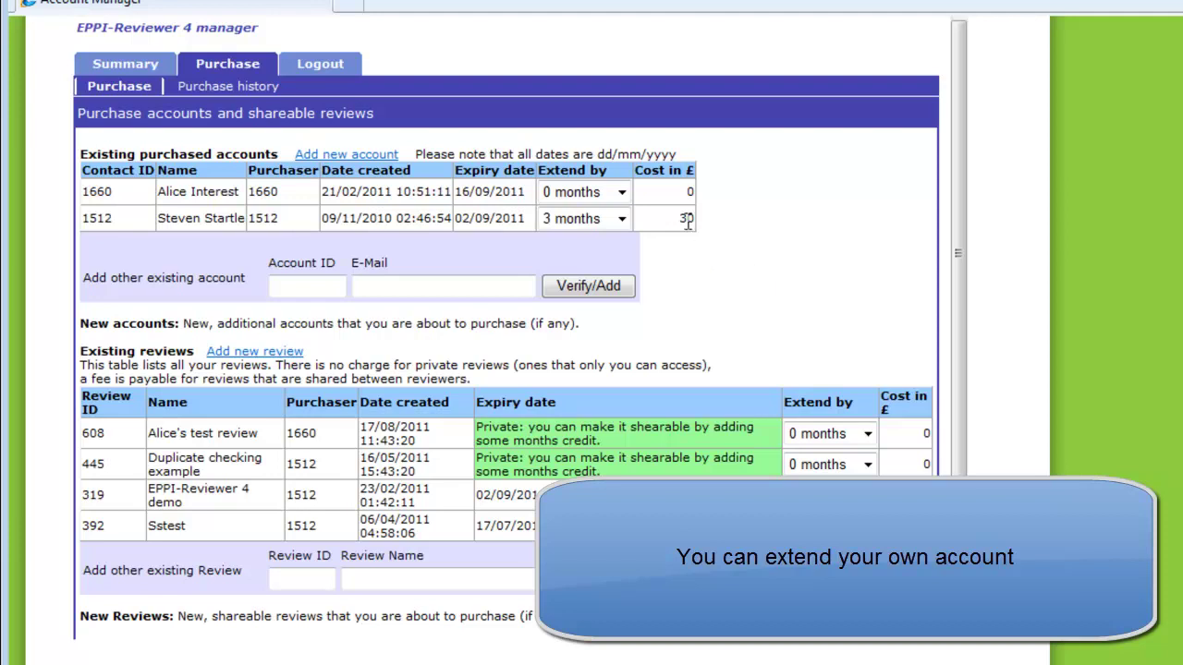
scroll(765, 268, down, 3)
scroll(730, 291, down, 3)
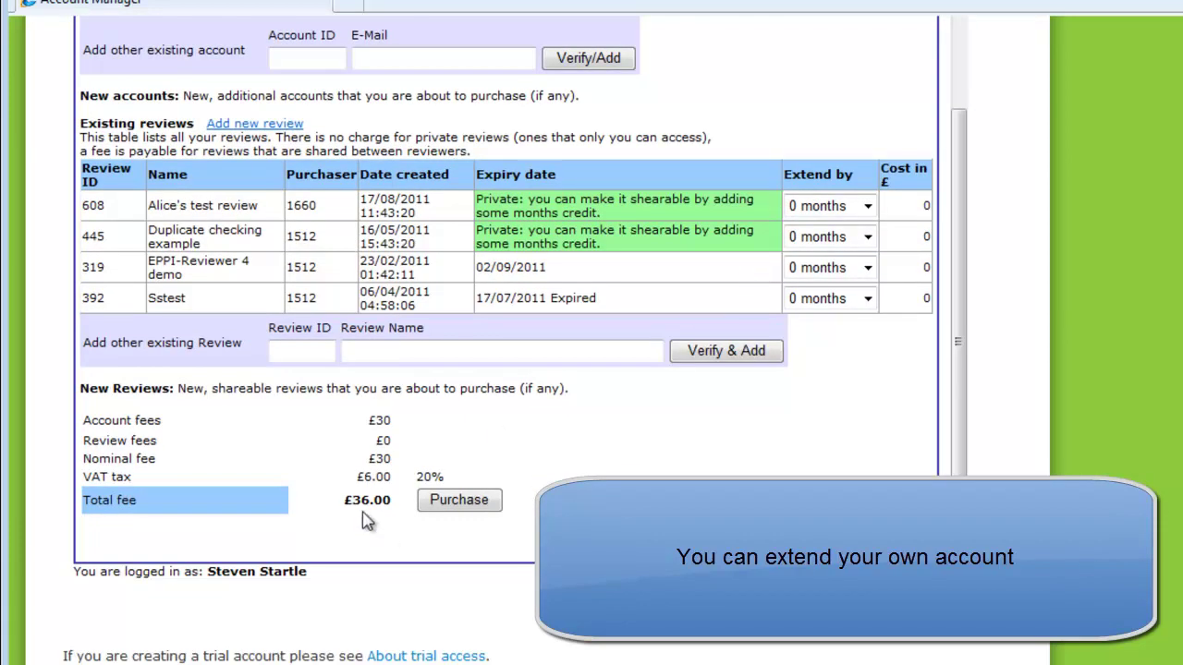
scroll(365, 518, up, 5)
scroll(507, 370, up, 5)
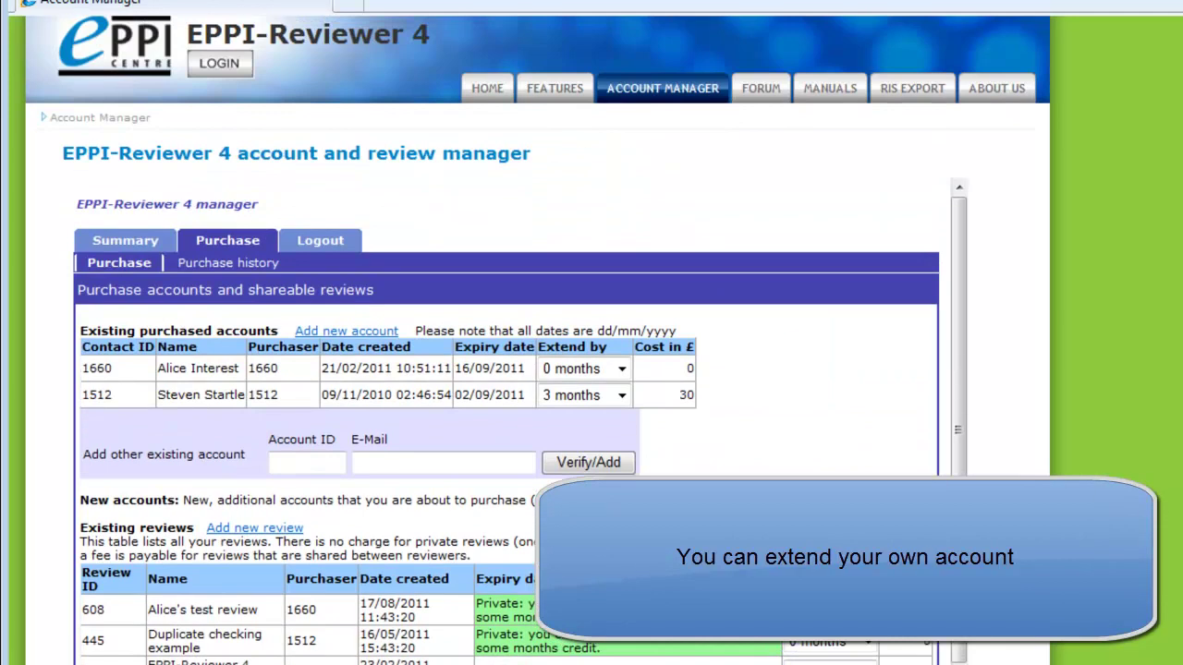
scroll(713, 493, down, 2)
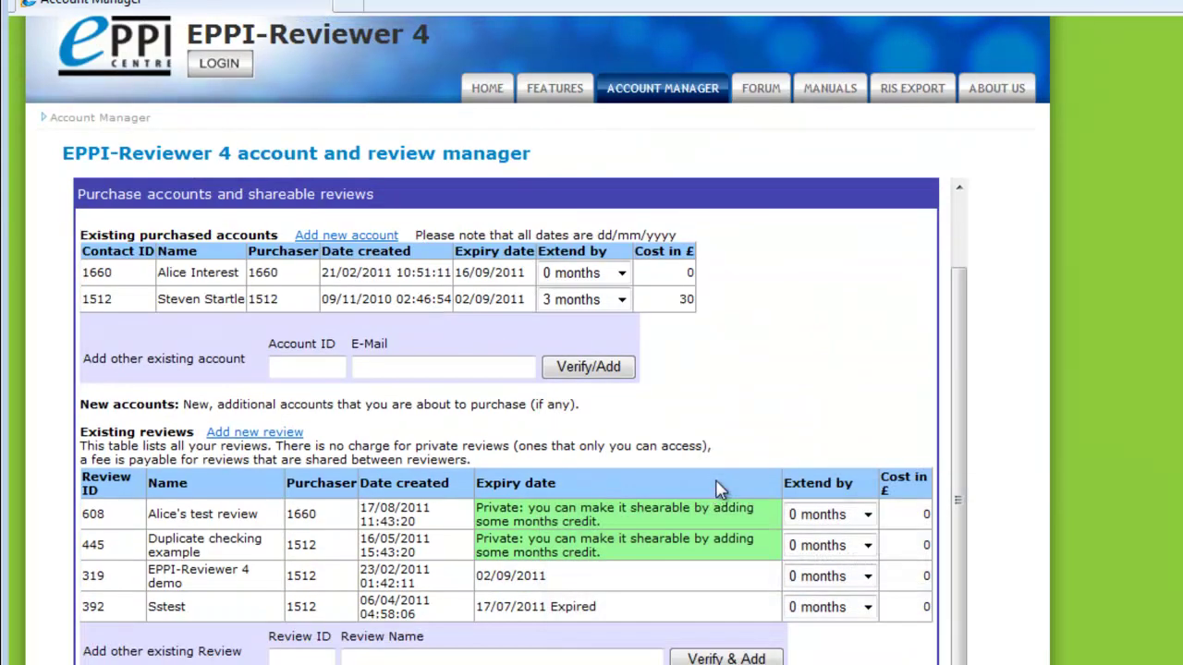
scroll(592, 340, down, 2)
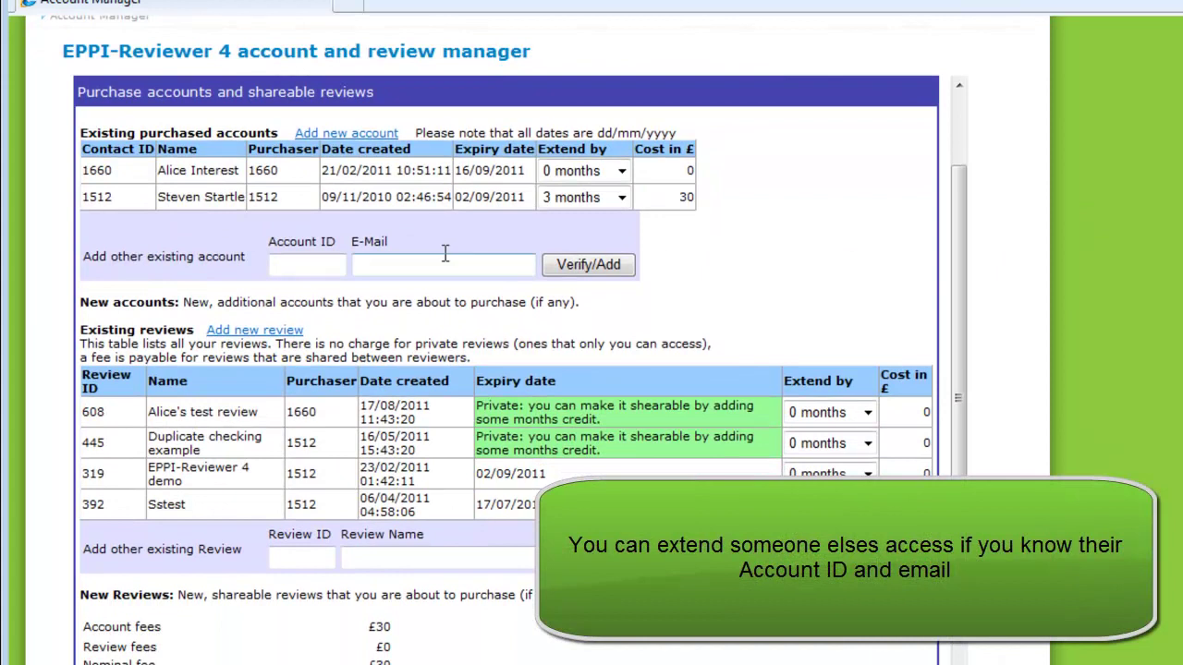
Add another user's existing account by entering its account ID and owner's e-mail
click(316, 264)
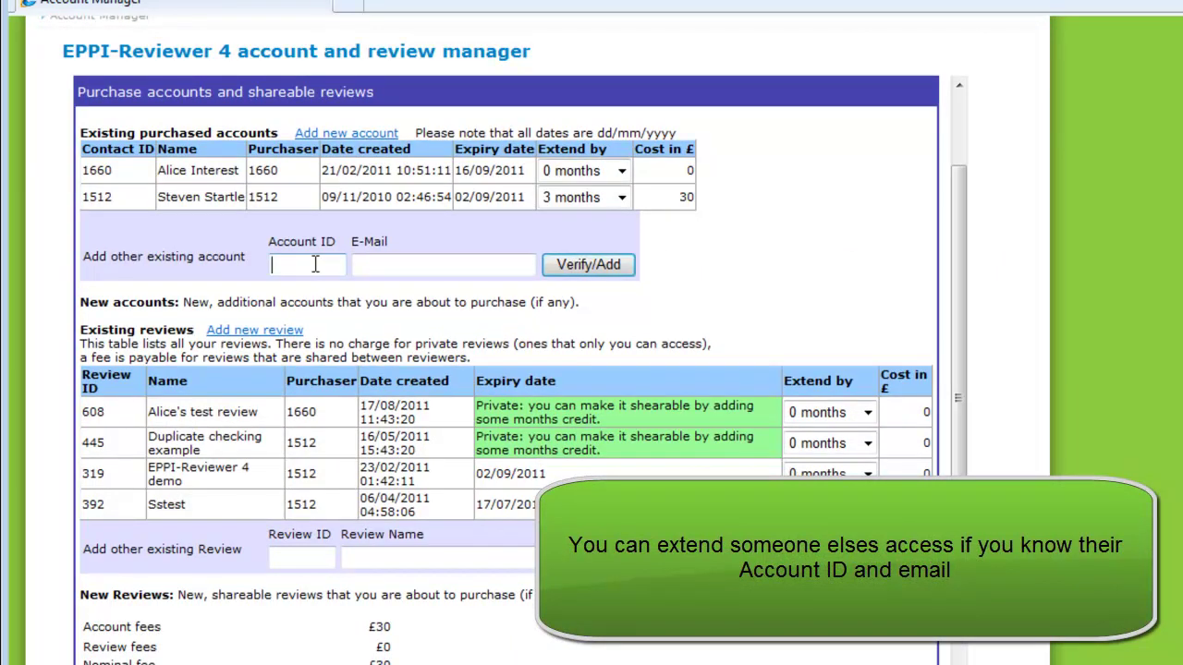
text(1752)
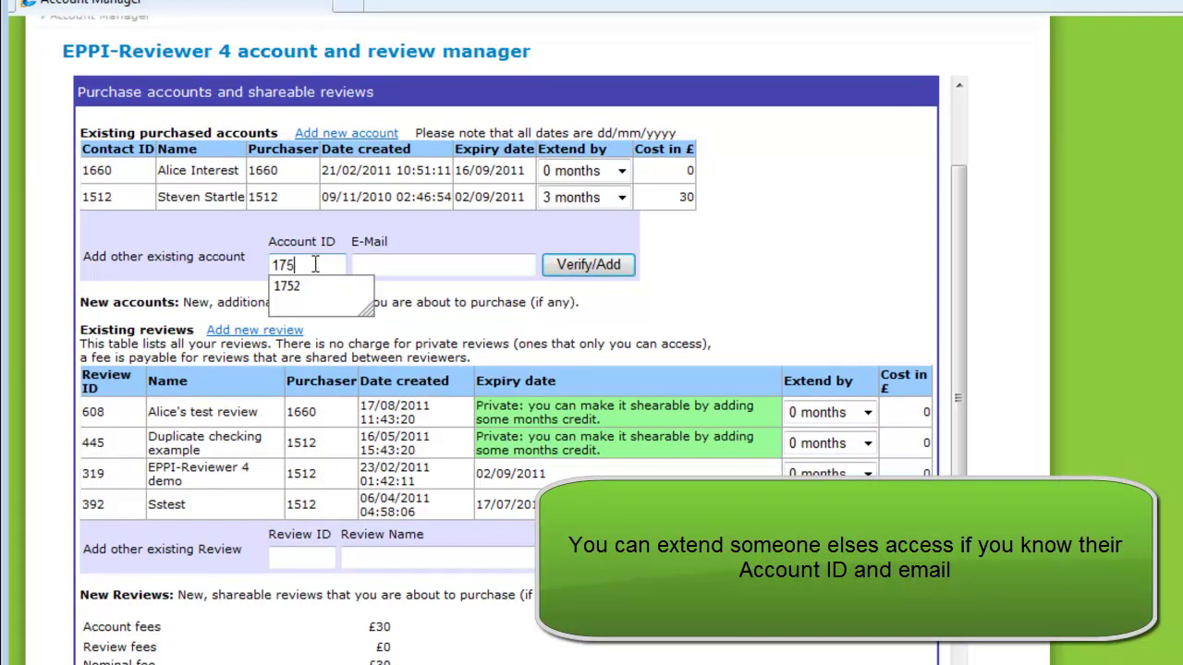
click(355, 266)
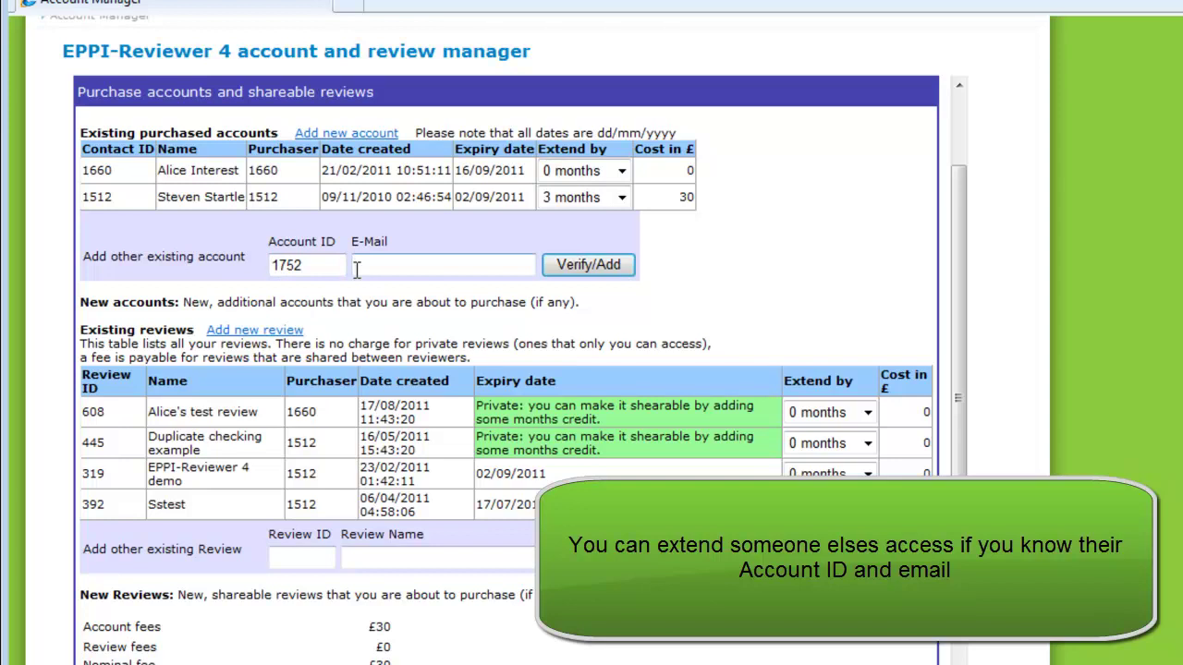
key(ctrl+v)
click(577, 268)
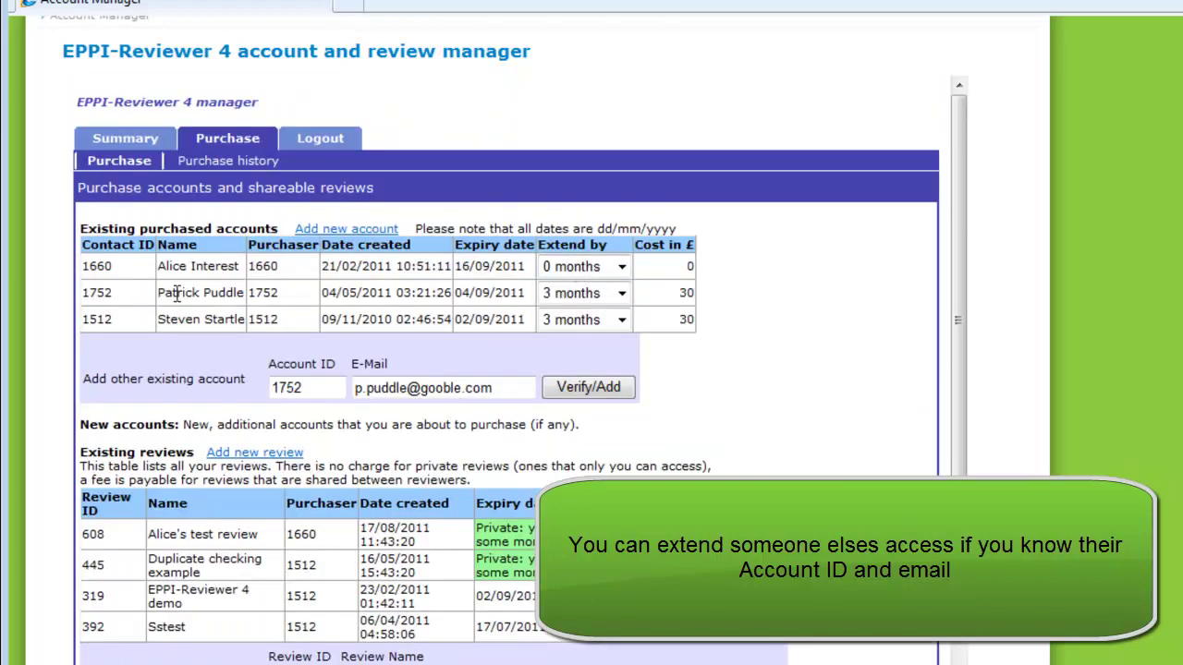
Set the added account's extension to 0 months, then add the account back
click(560, 296)
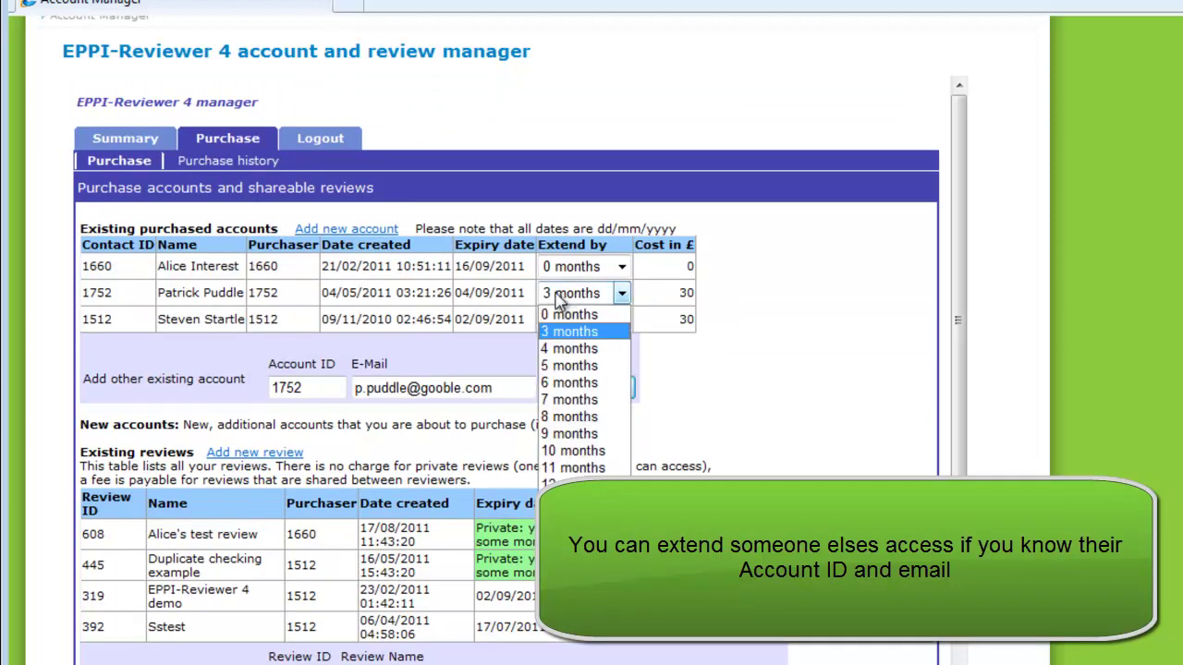
click(560, 315)
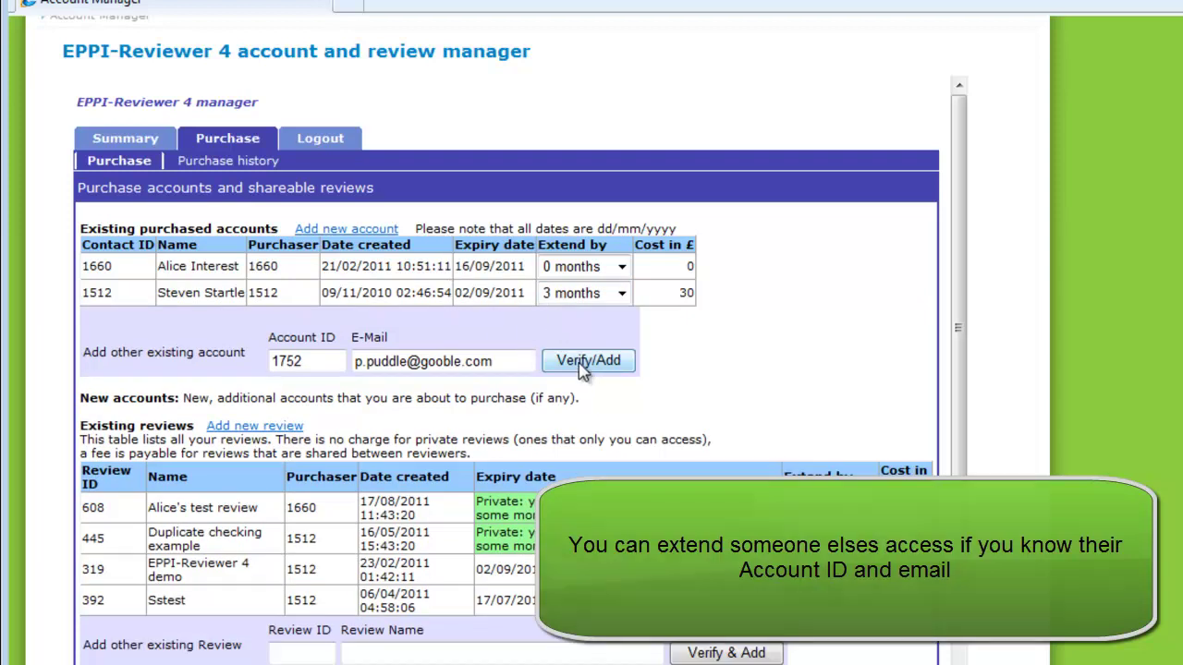
click(584, 361)
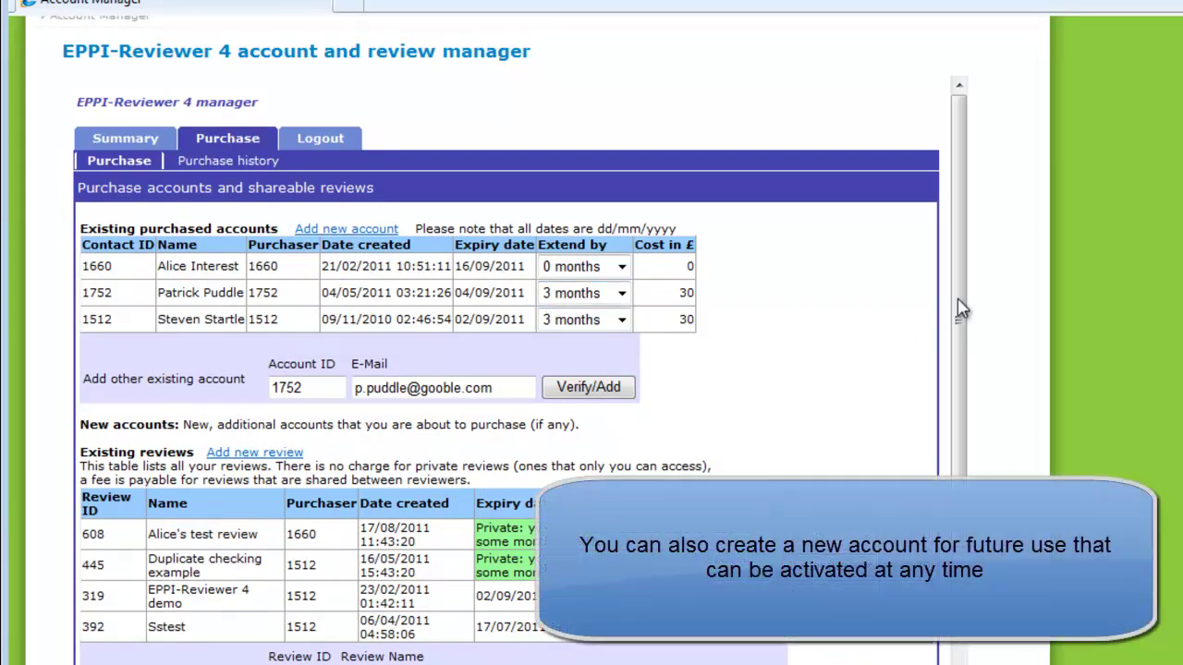
click(342, 237)
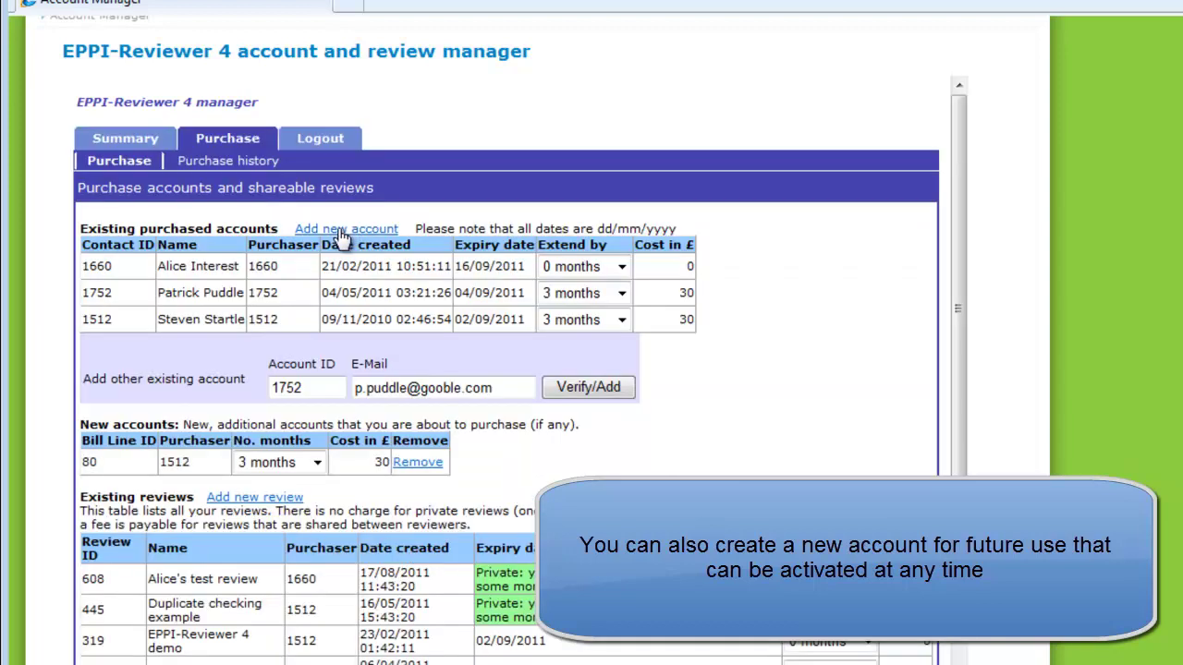
click(317, 464)
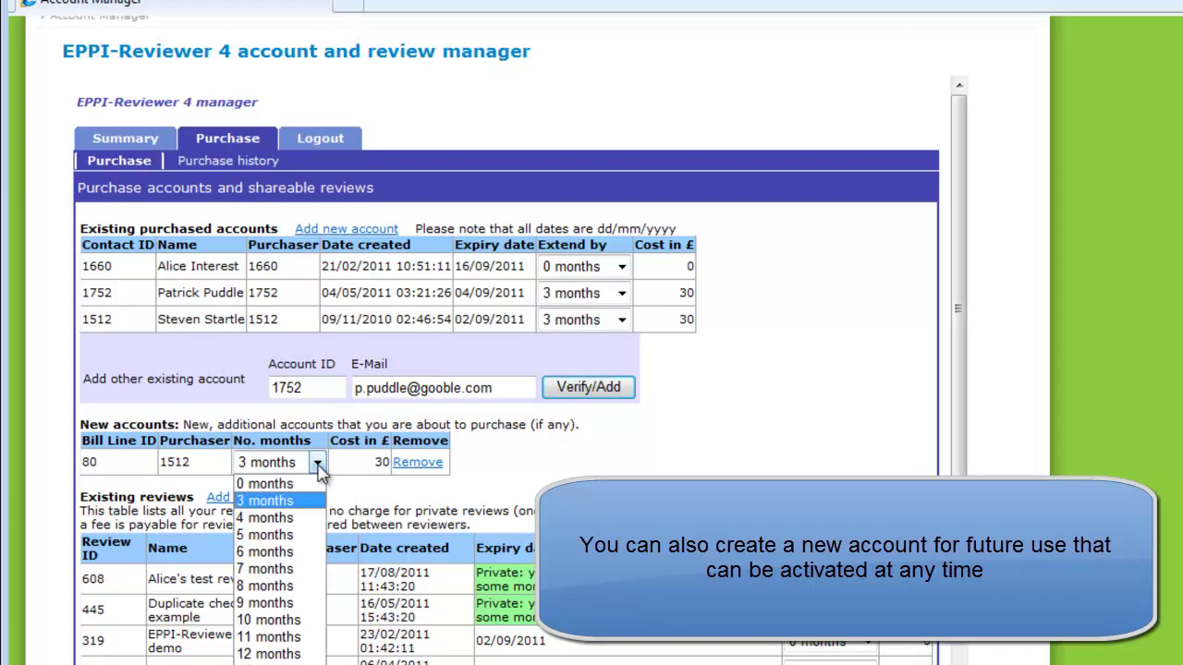
click(294, 541)
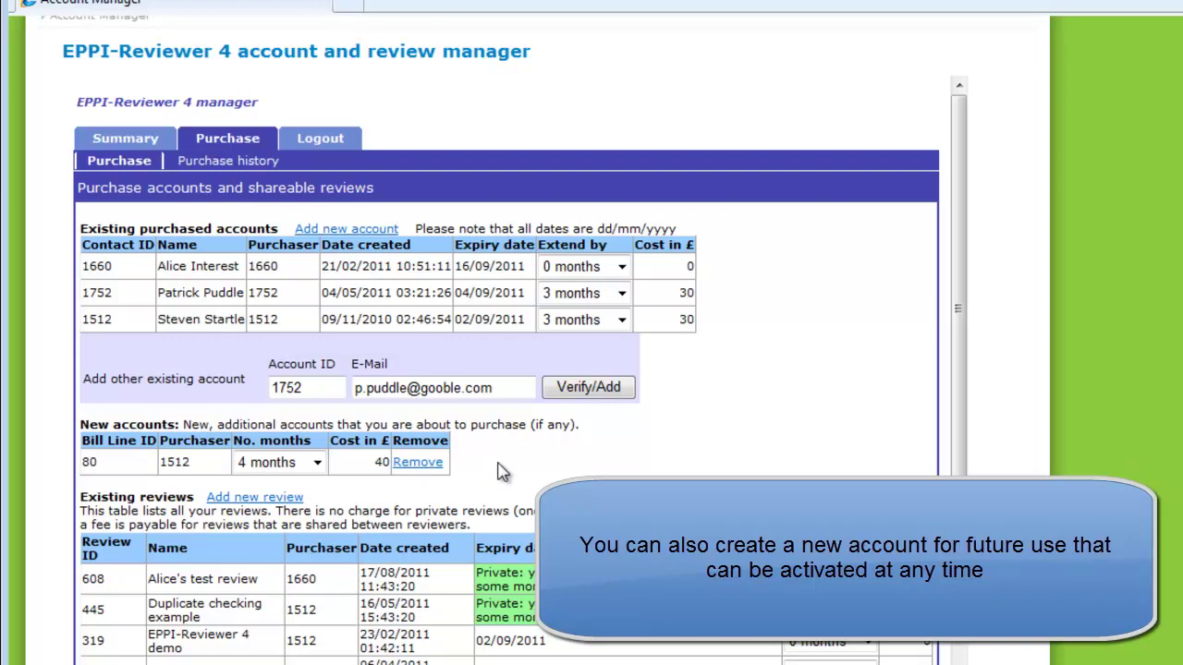
click(425, 466)
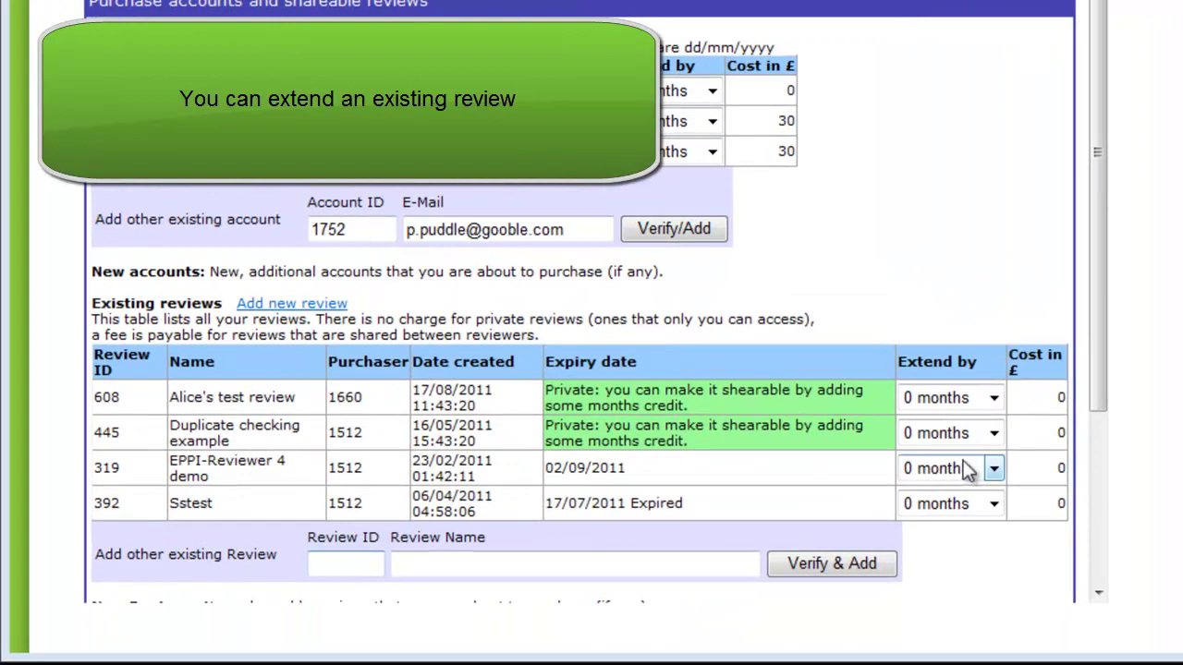
Extend reviews 319 and 608 by 3 months each, at £105 apiece
click(992, 469)
click(954, 190)
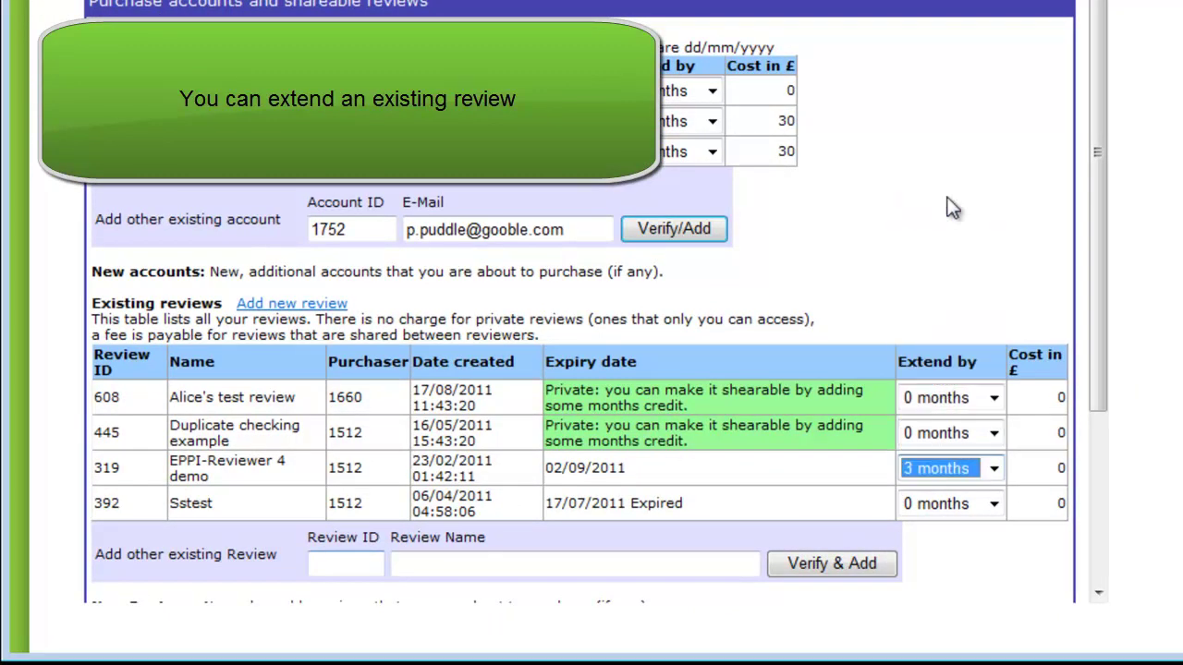
mouse_move(1099, 354)
mouse_down()
mouse_move(1084, 506)
mouse_move(1091, 338)
mouse_up()
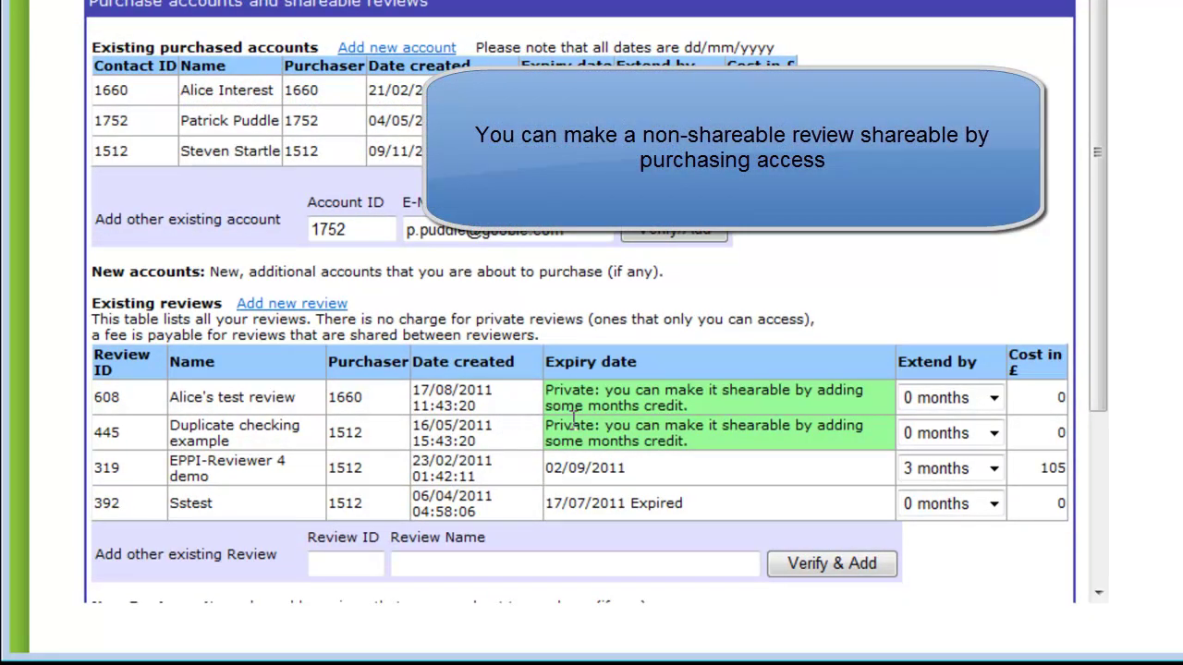
click(986, 401)
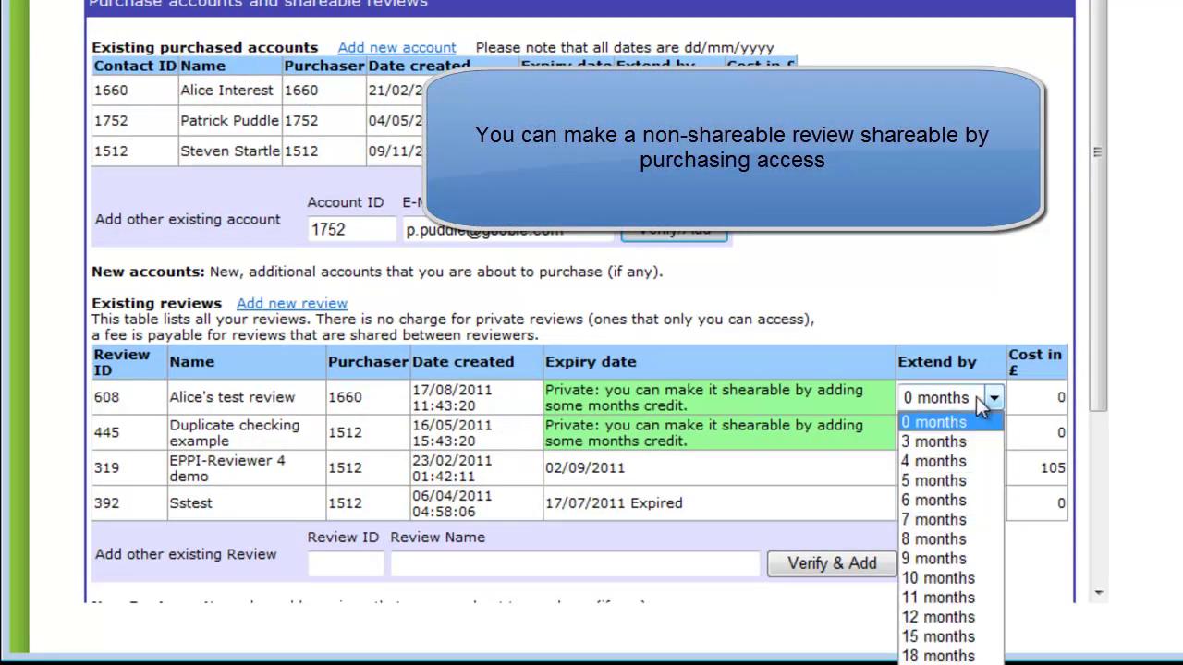
click(942, 442)
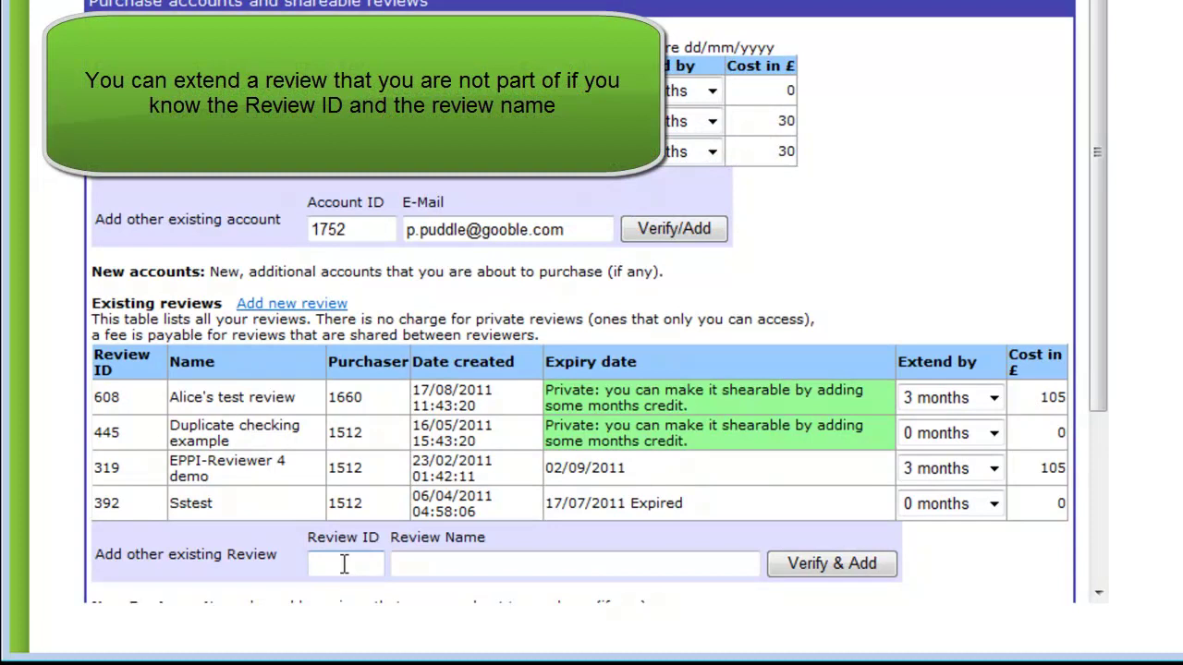
Add existing review 610 to the reviews table using its ID and name
click(344, 564)
text(610)
key(Tab)
click(441, 566)
text(Patricks review)
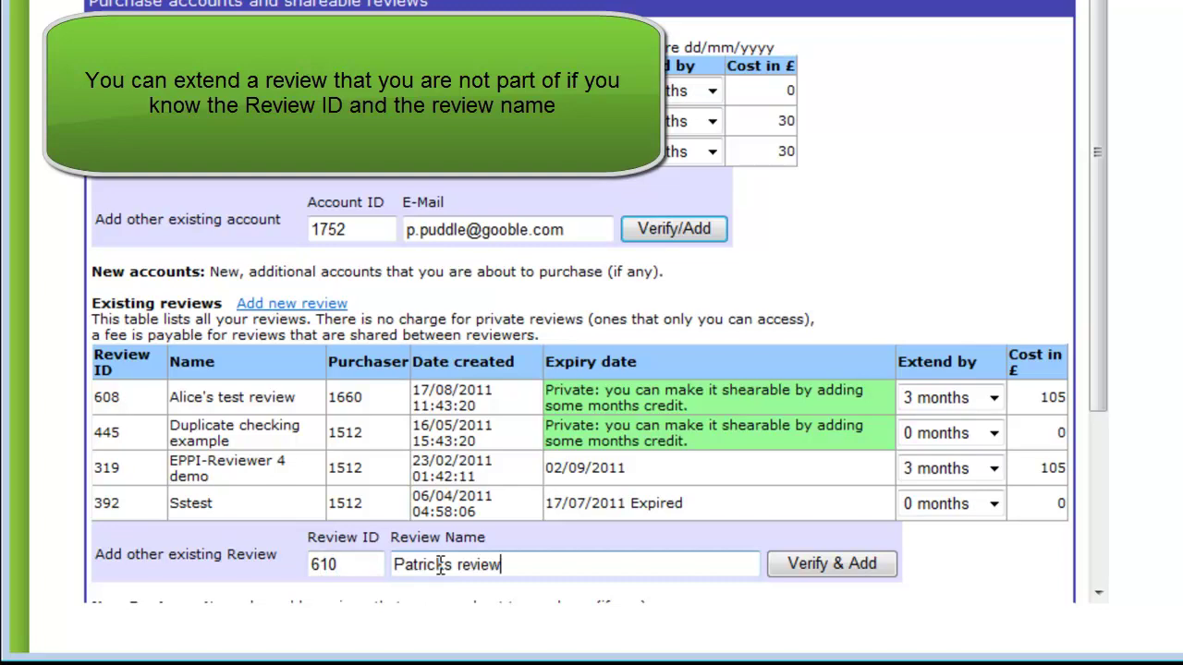
click(792, 562)
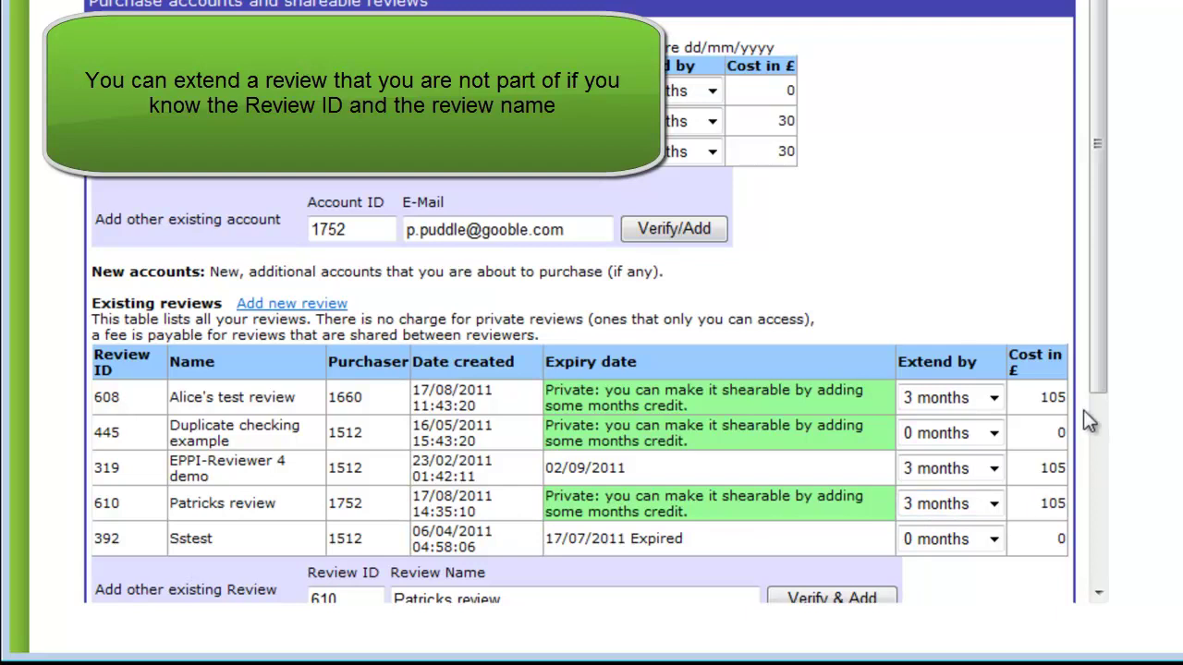
Set review 610's extension to 0 months, then re-add it with a 3-month extension
scroll(1100, 414, down, 2)
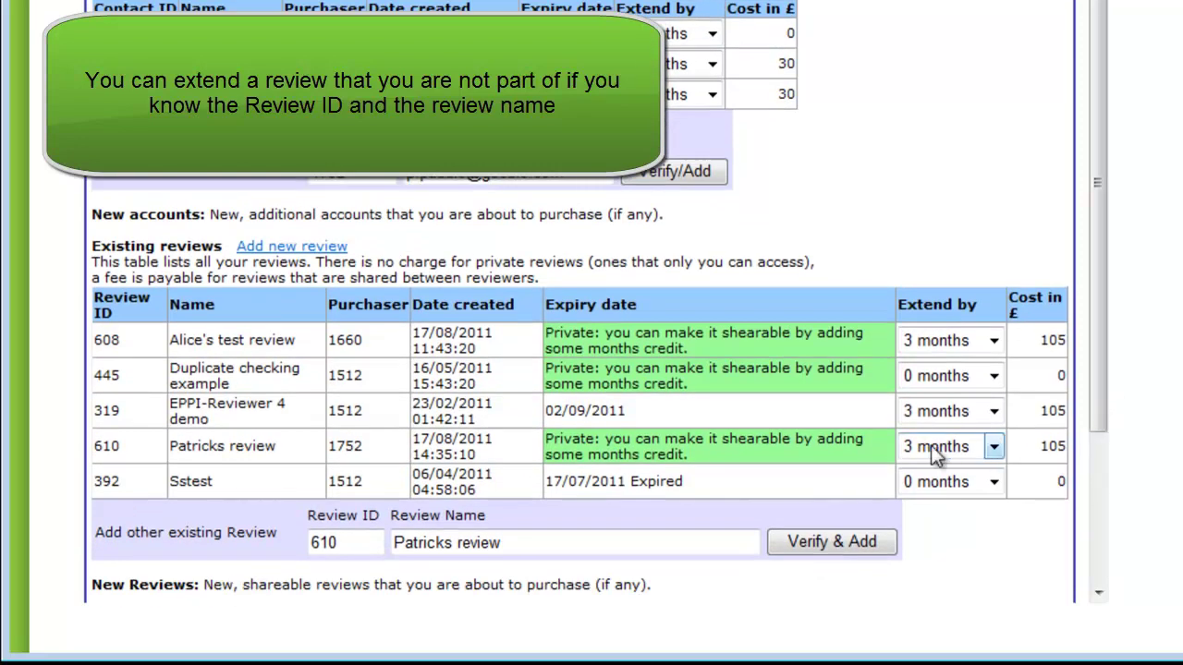
click(931, 445)
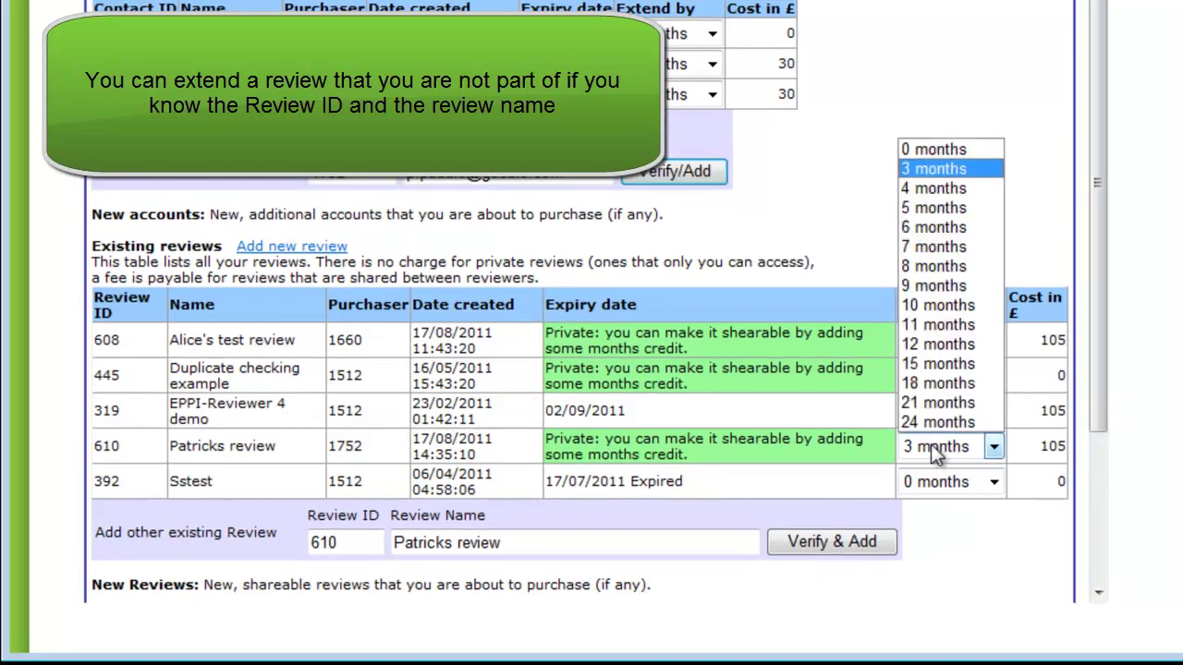
click(927, 148)
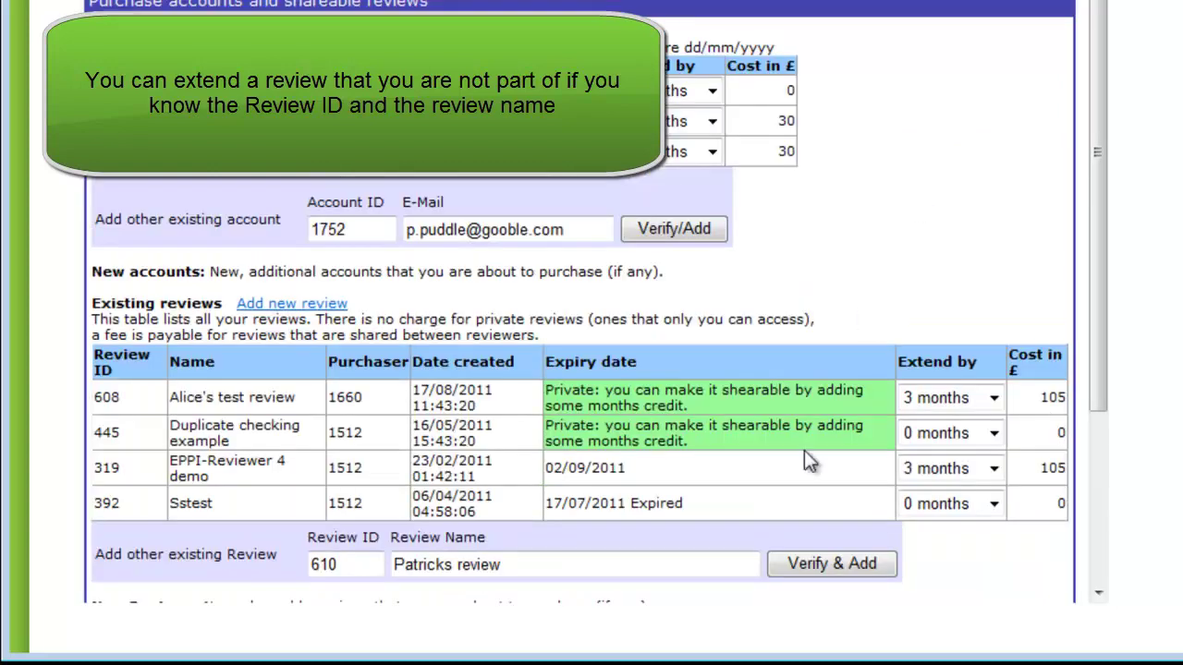
click(825, 564)
drag(1097, 298, 1095, 377)
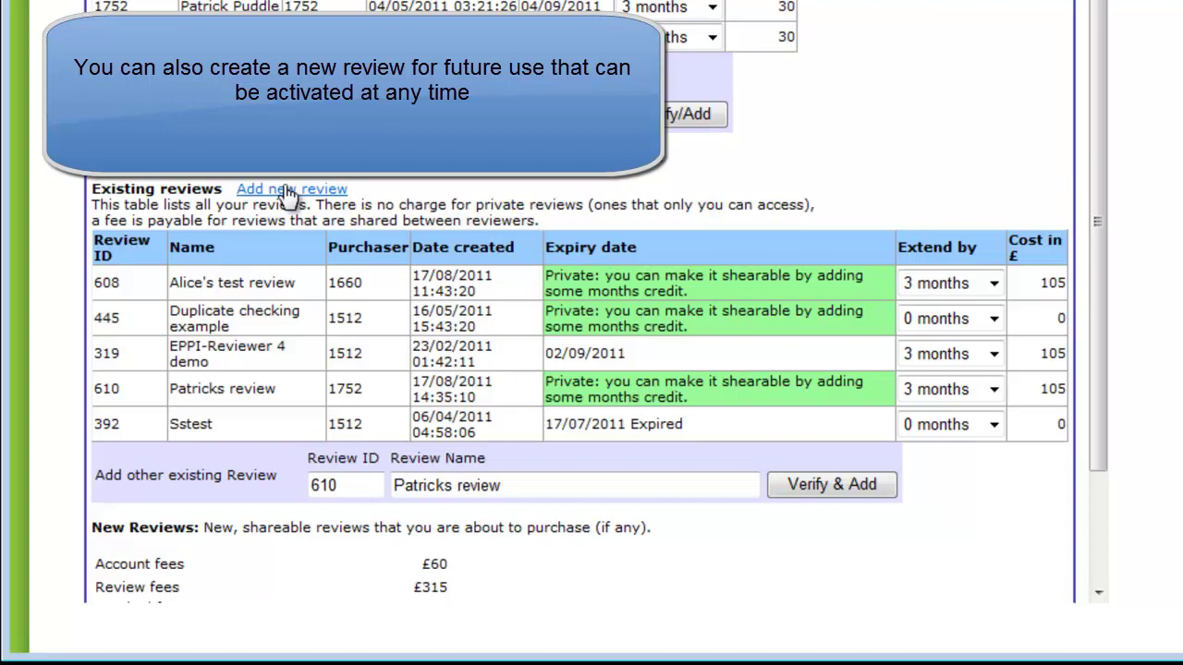
Keep the new shareable review at 3 months, remove that line, and add a new review again
scroll(693, 148, up, 3)
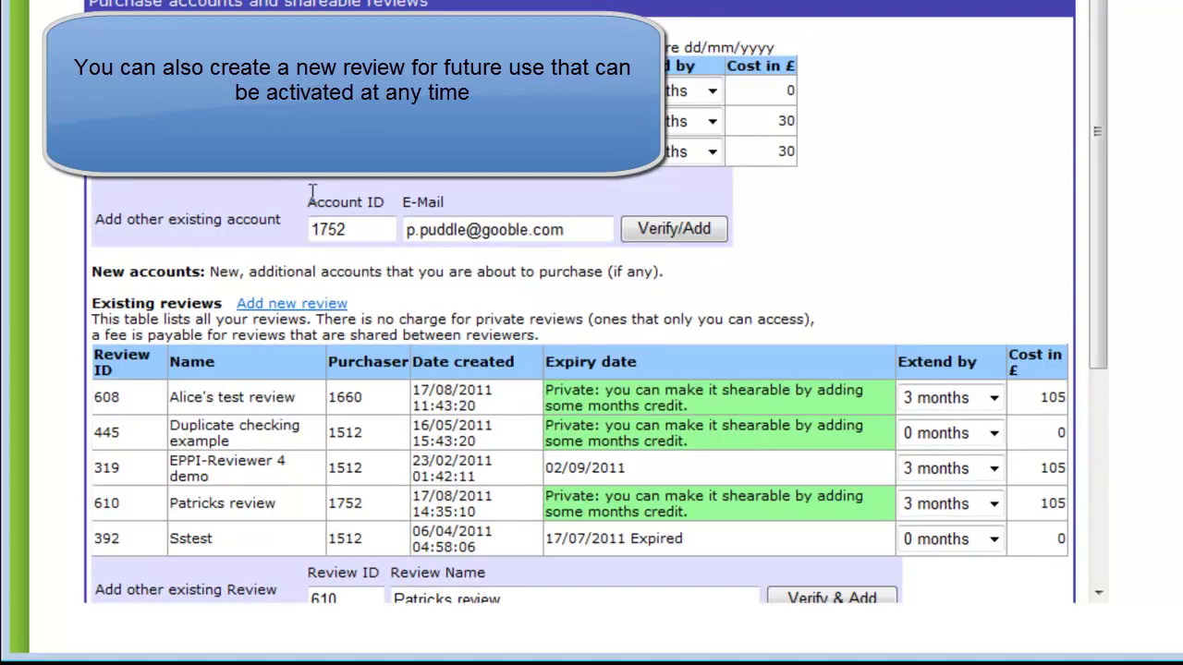
drag(1096, 148, 1095, 220)
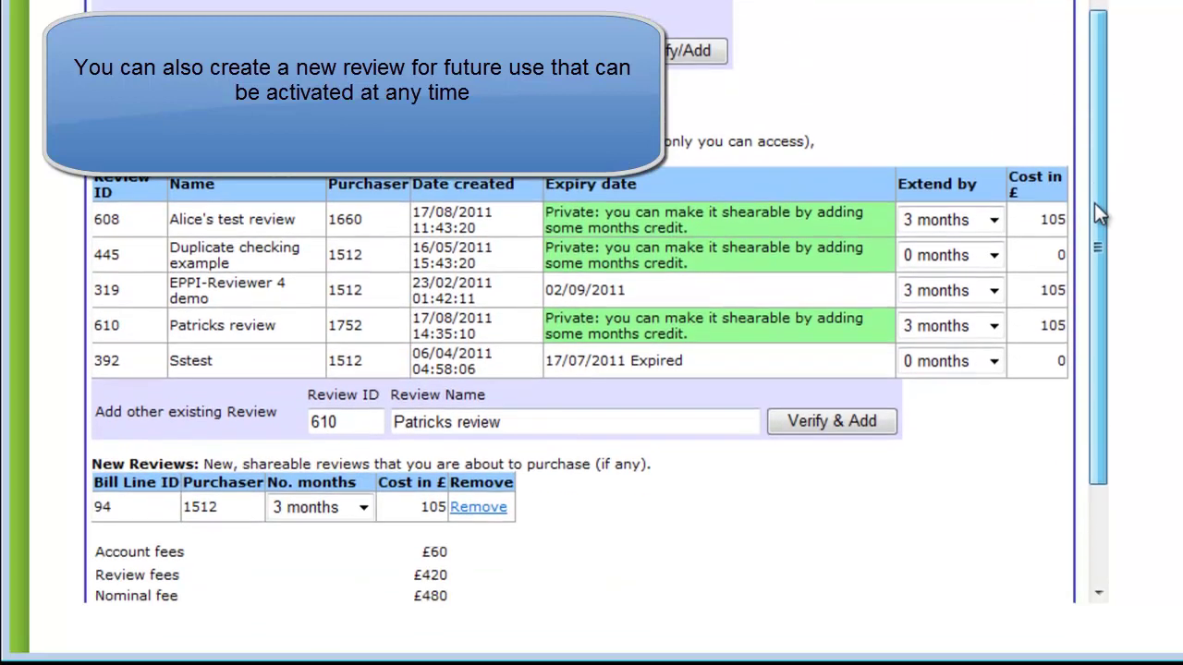
click(342, 505)
click(342, 505)
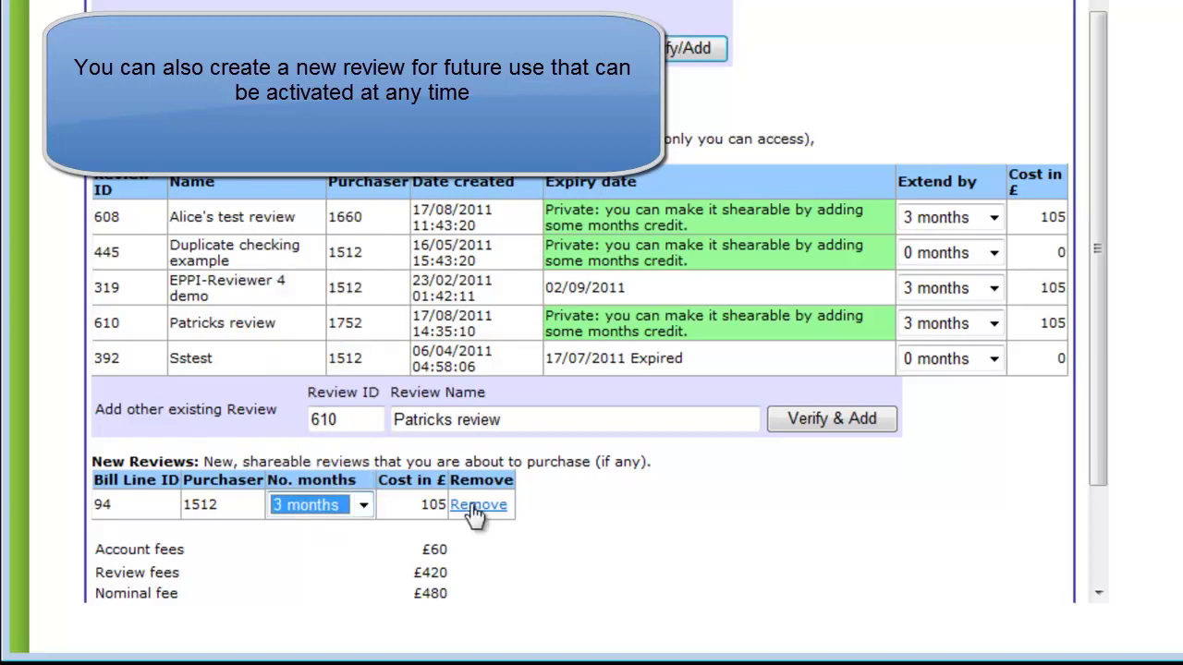
click(548, 534)
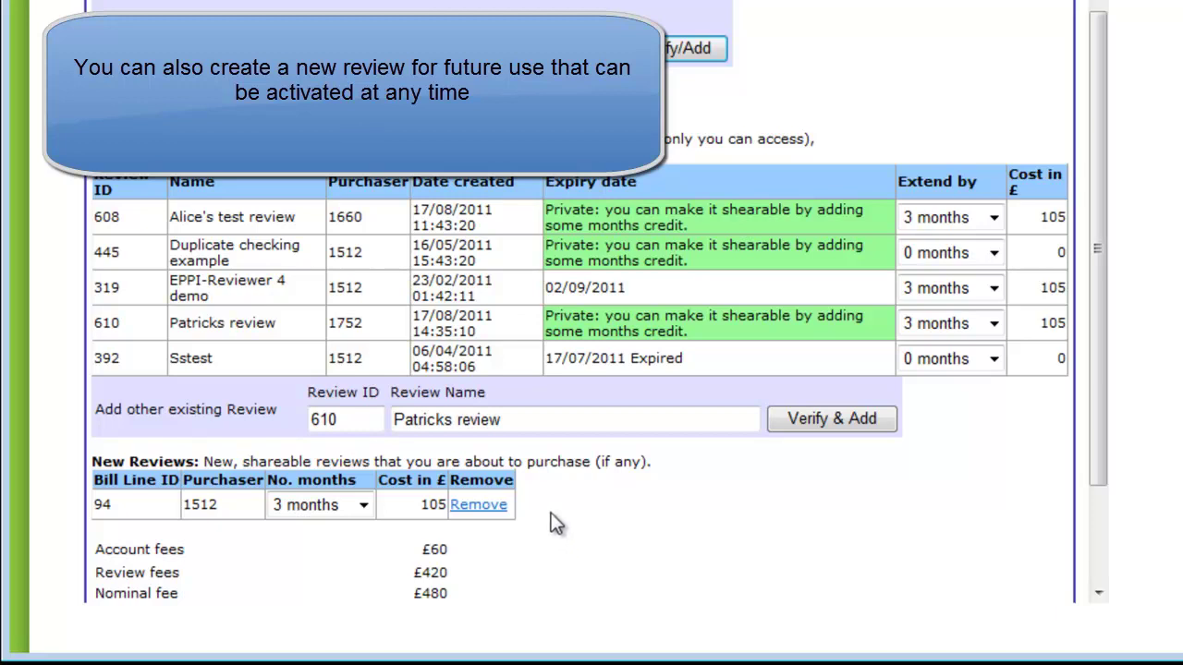
click(477, 506)
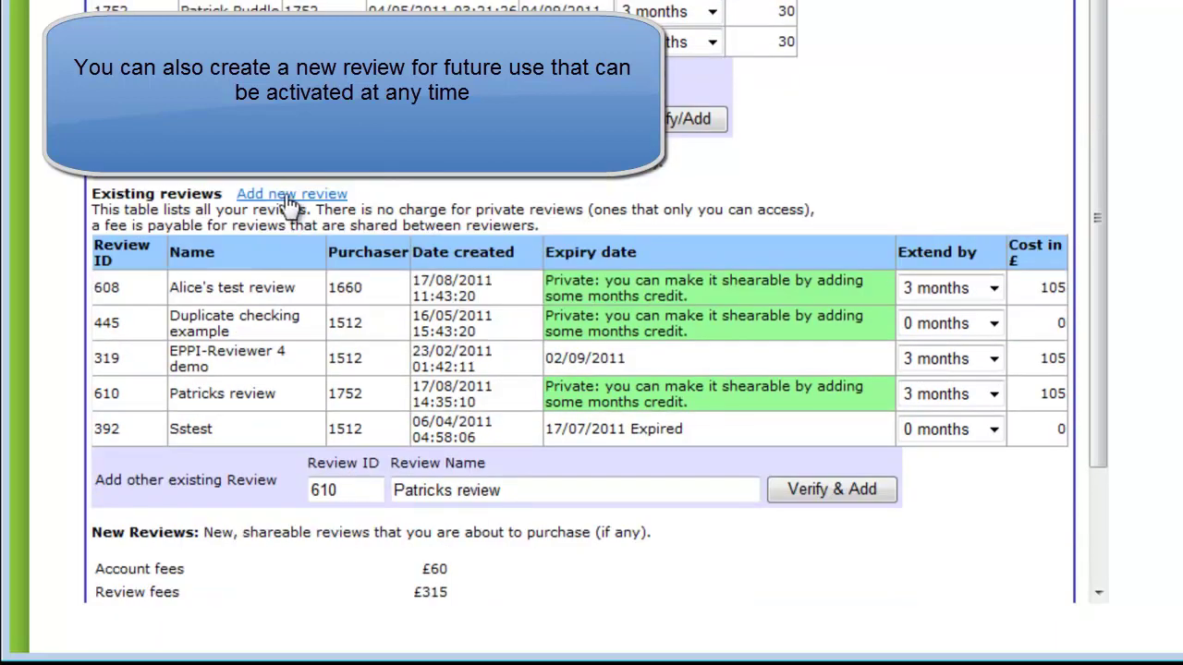
click(289, 196)
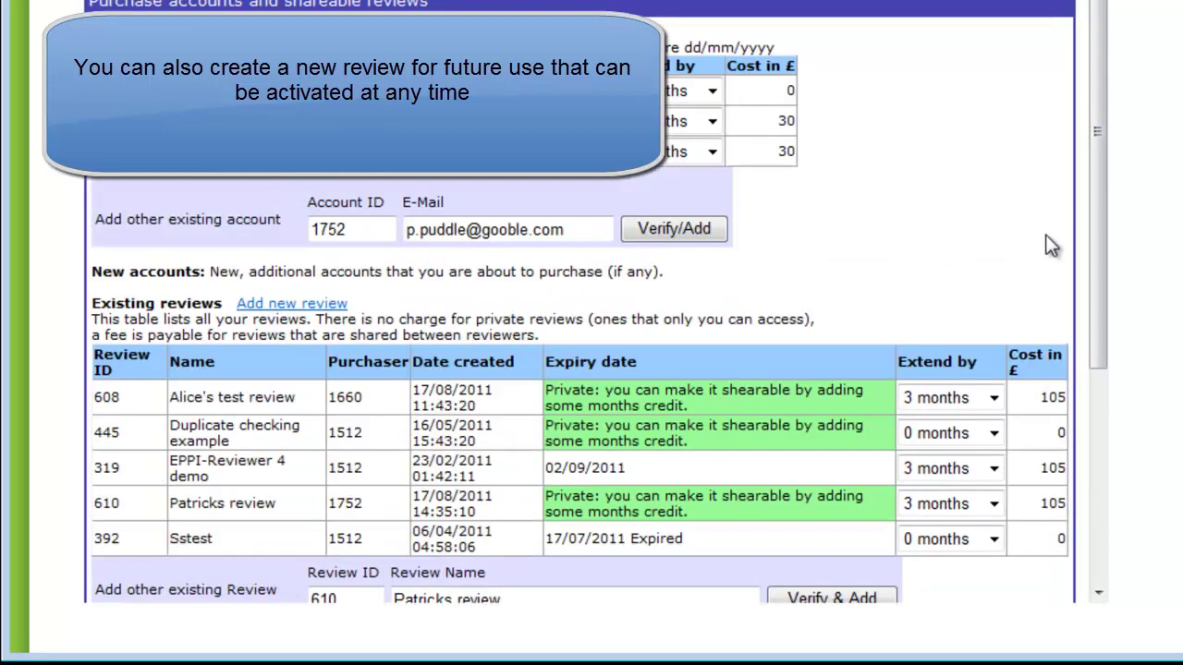
Submit the £576.00 order to bring up the Terms and Conditions
drag(1093, 222, 1090, 399)
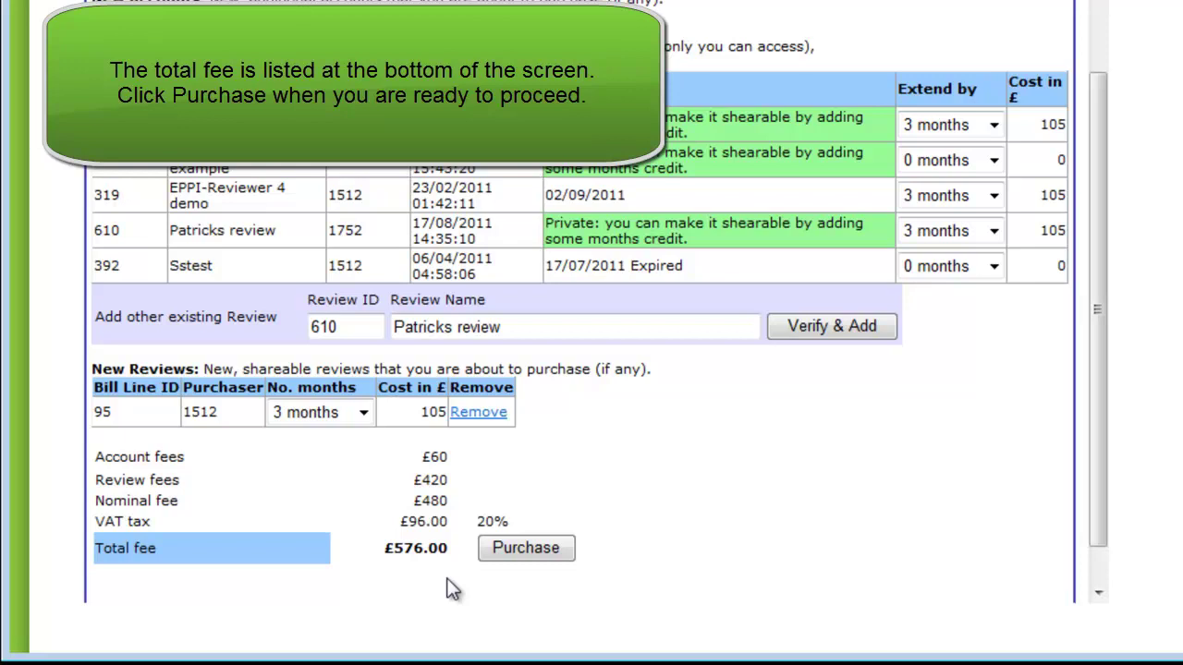
click(492, 553)
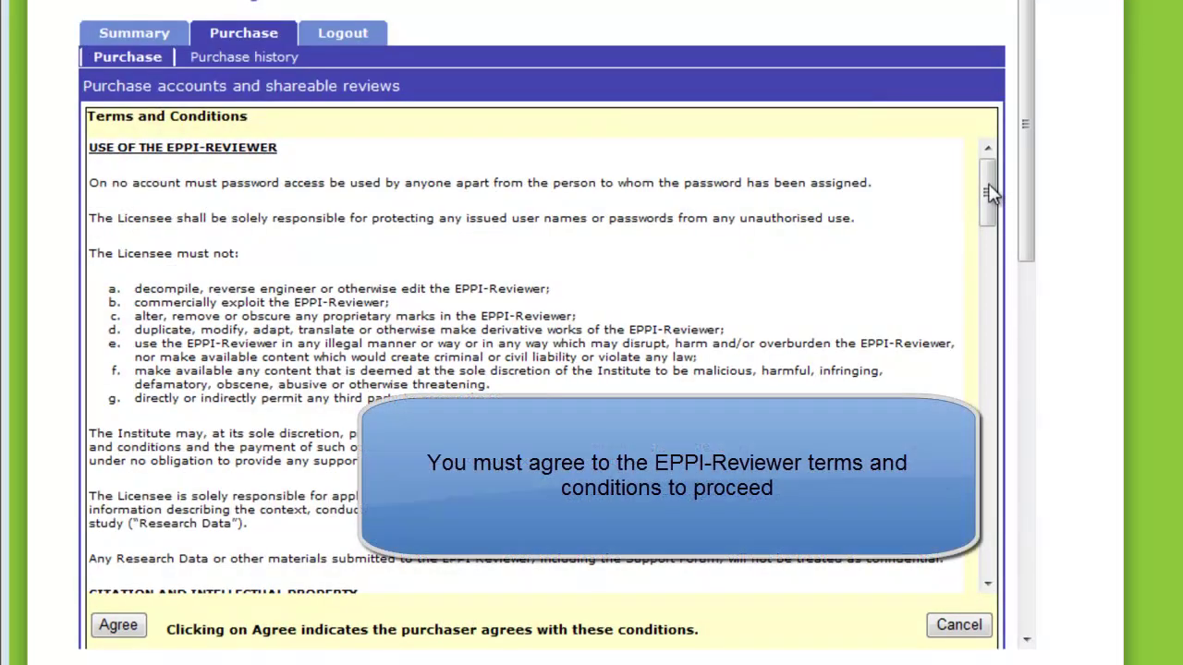
Agree to the Terms and Conditions and continue to the secured payment pages
mouse_move(988, 185)
mouse_down()
mouse_move(987, 348)
mouse_move(987, 187)
mouse_up()
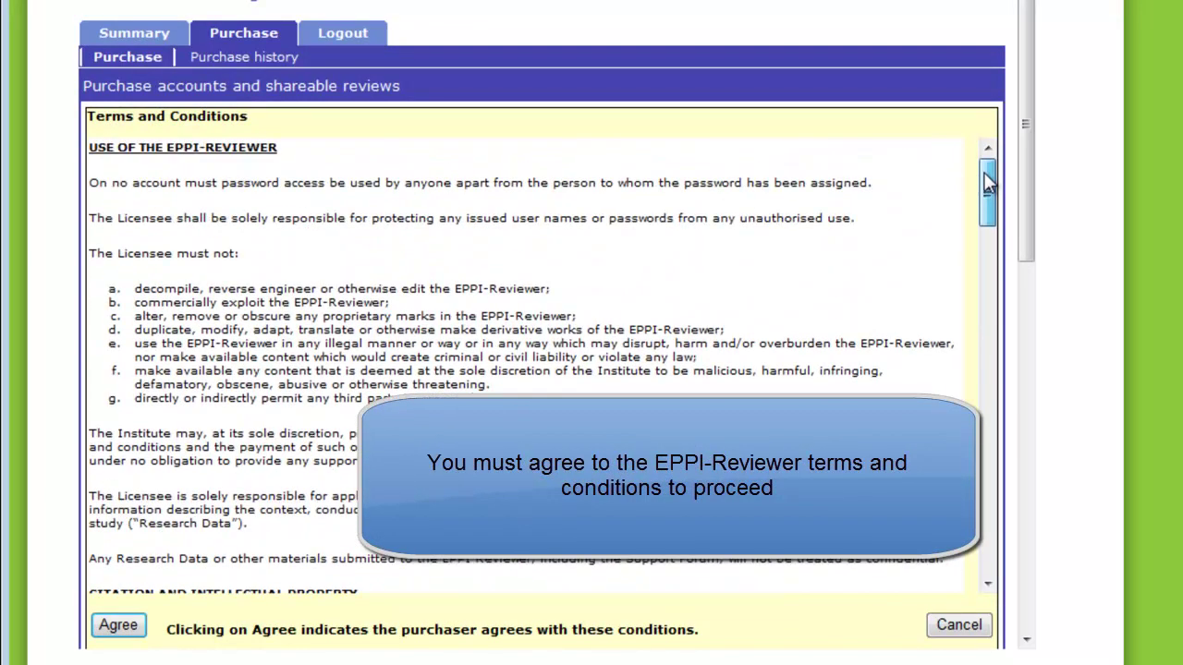
click(118, 626)
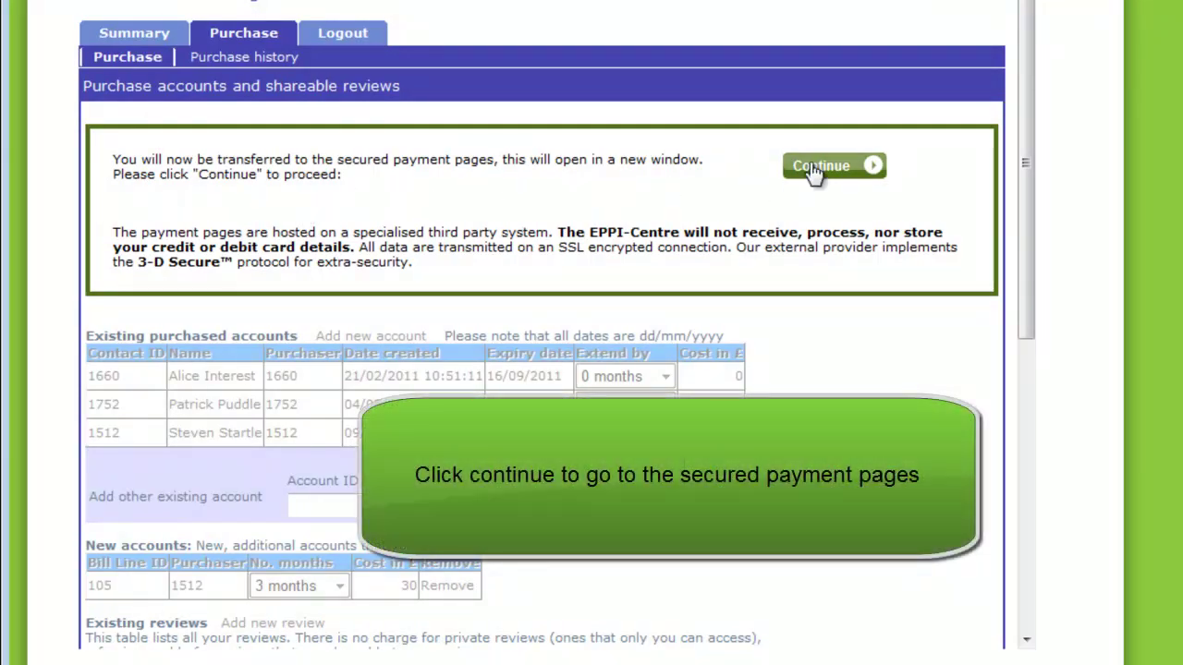
click(813, 172)
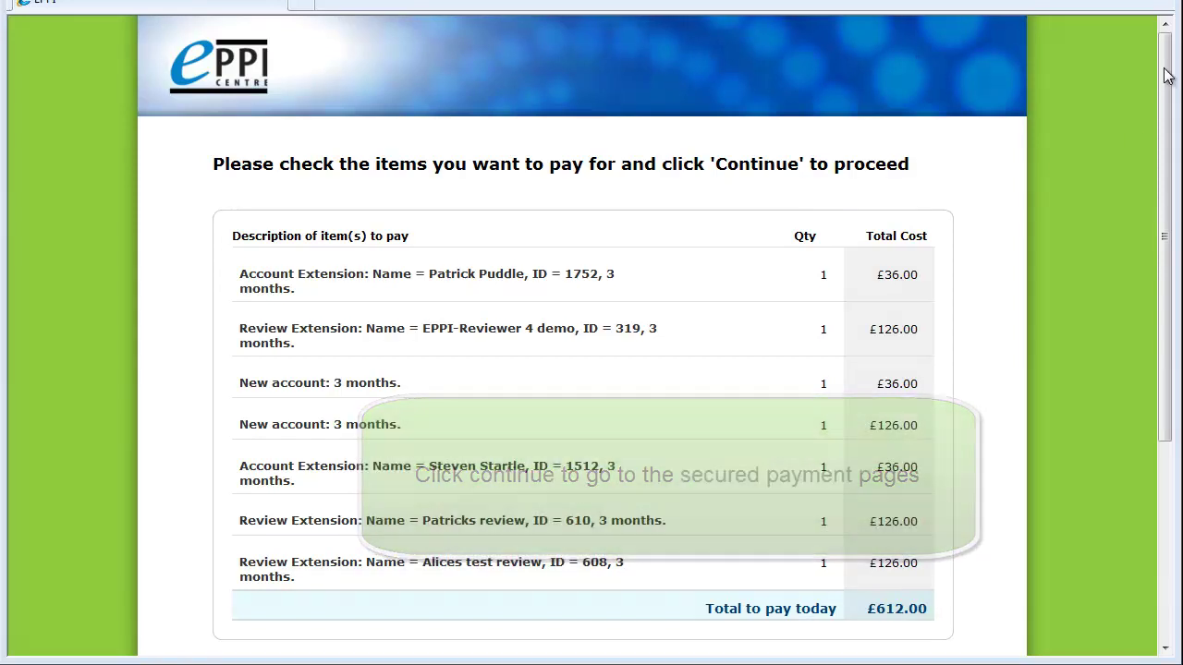
Confirm the £612.00 item list and scroll through the card details and billing address form
drag(1168, 76, 1164, 208)
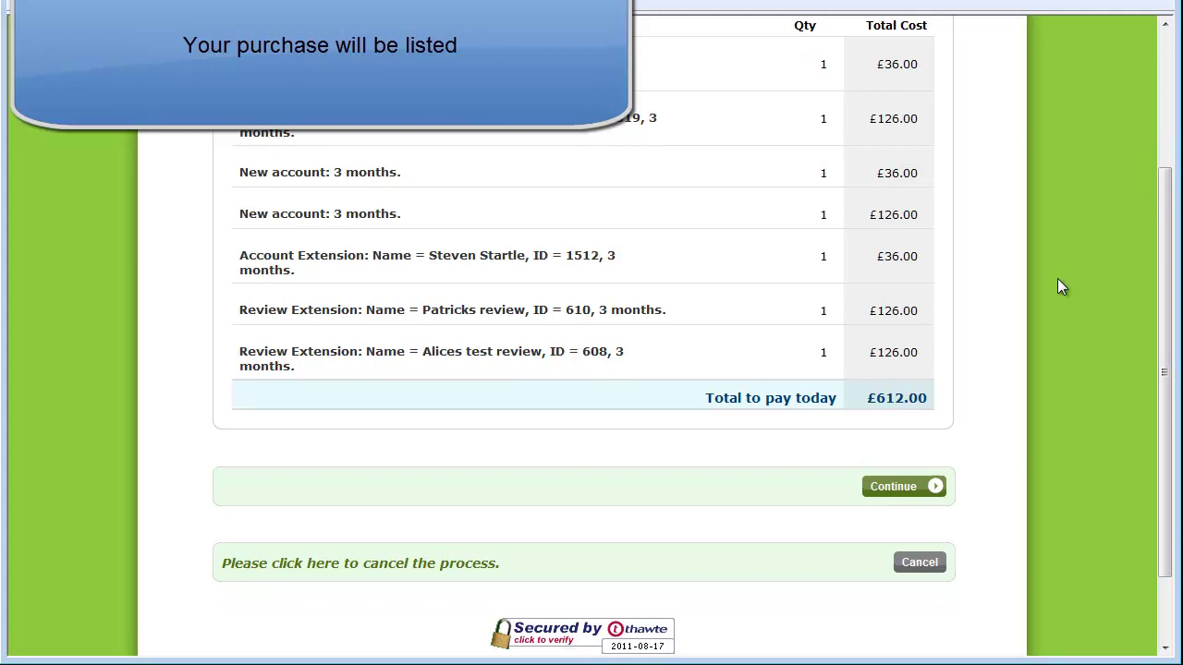
click(896, 489)
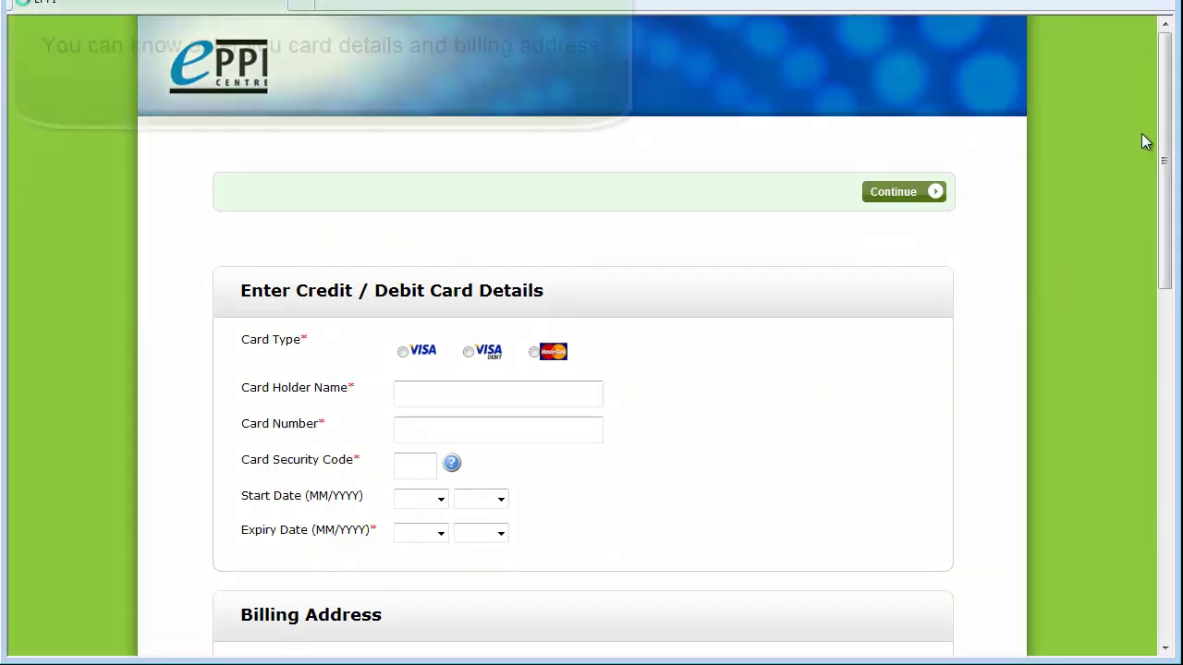
drag(1168, 105, 1136, 348)
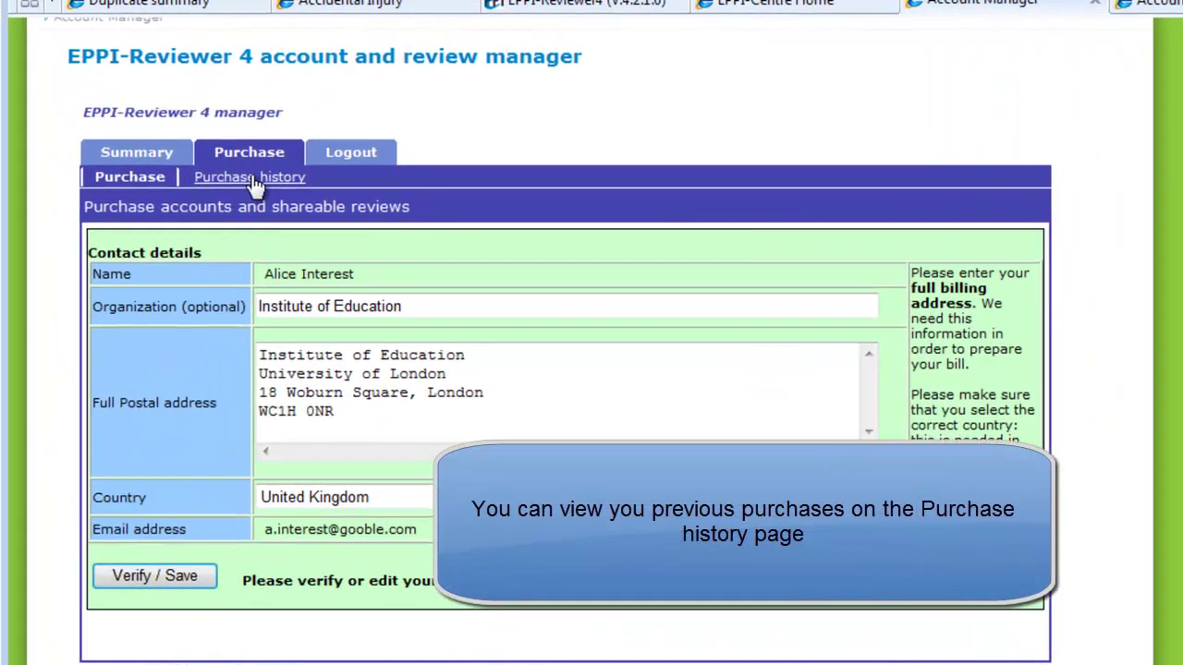
Show the cancelled £450 bill in Purchase history with its three 3-month line items
click(211, 149)
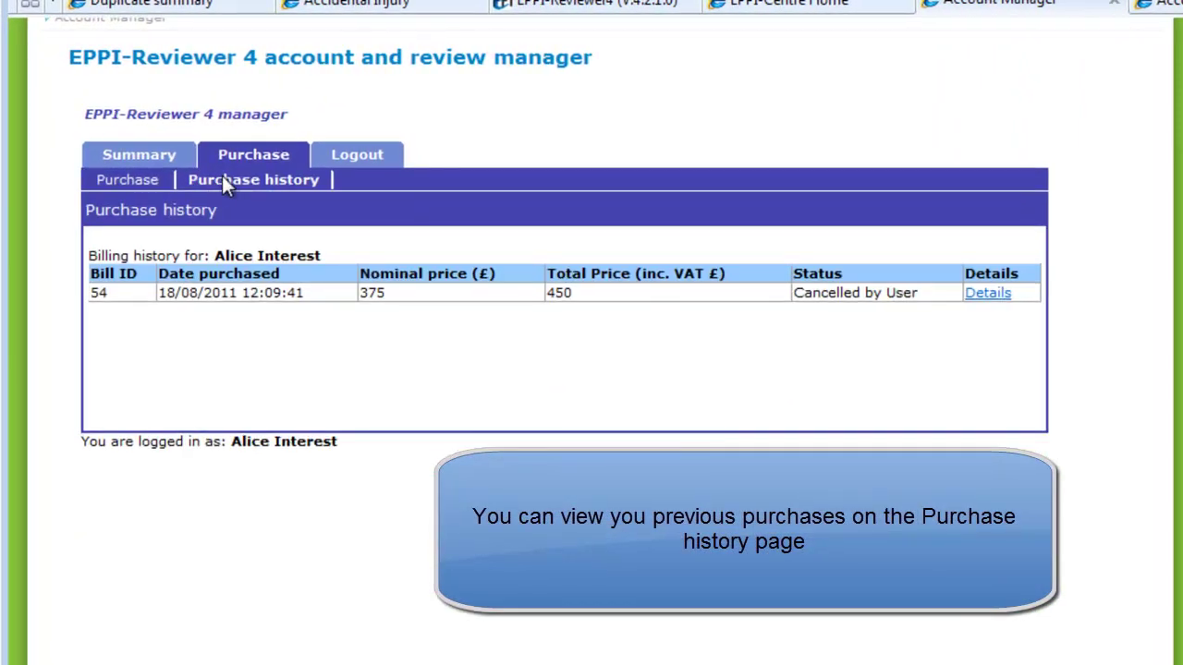
click(988, 294)
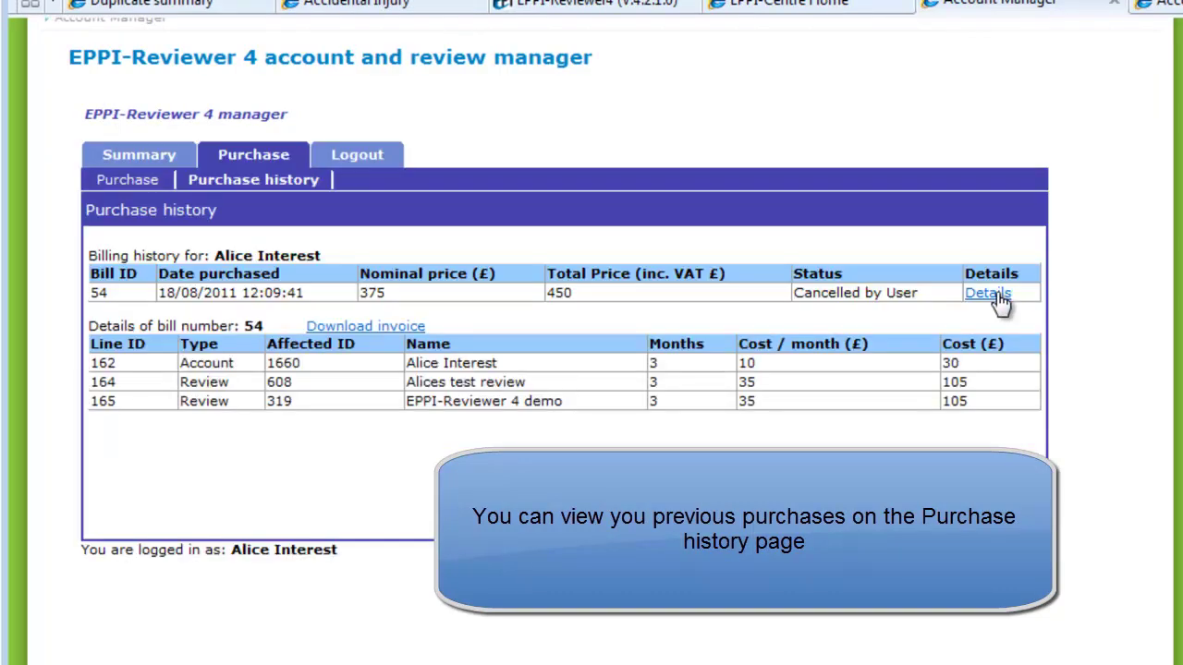